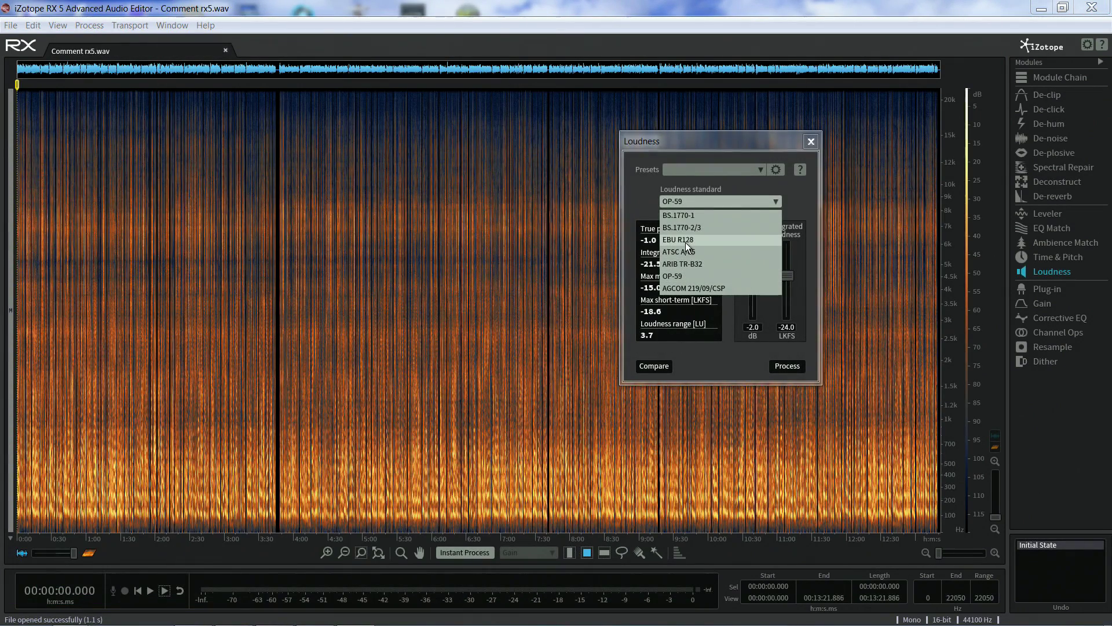
Step: Pick EBU R128 as the loudness standard in RX 5's Loudness module
{"action": "left_click", "coordinate": [684, 239]}
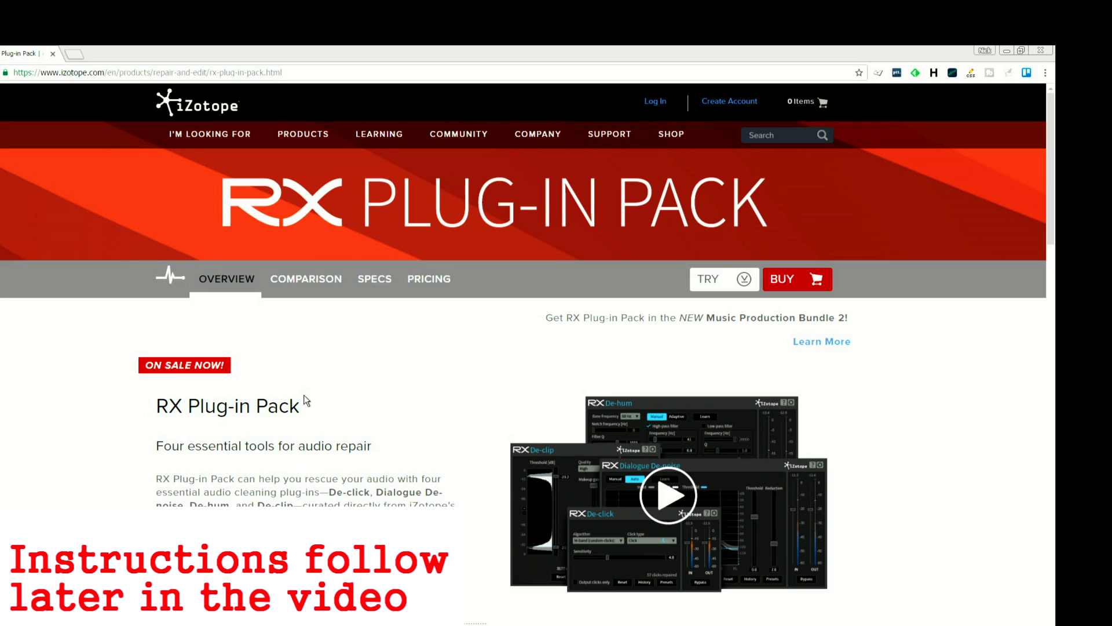
Step: Scroll the RX Plug-in Pack page past Key Features to the De-click, De-hum and De-clip sections
{"action": "scroll", "coordinate": [303, 394], "scroll_direction": "down", "scroll_amount": 5}
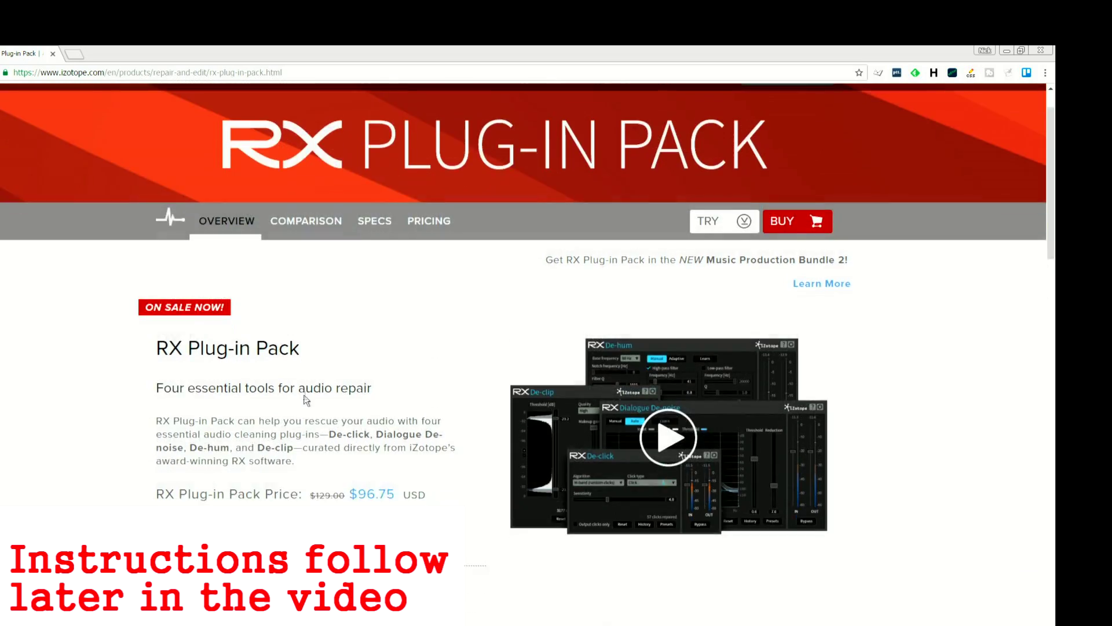
{"action": "scroll", "coordinate": [304, 397], "scroll_direction": "down", "scroll_amount": 7}
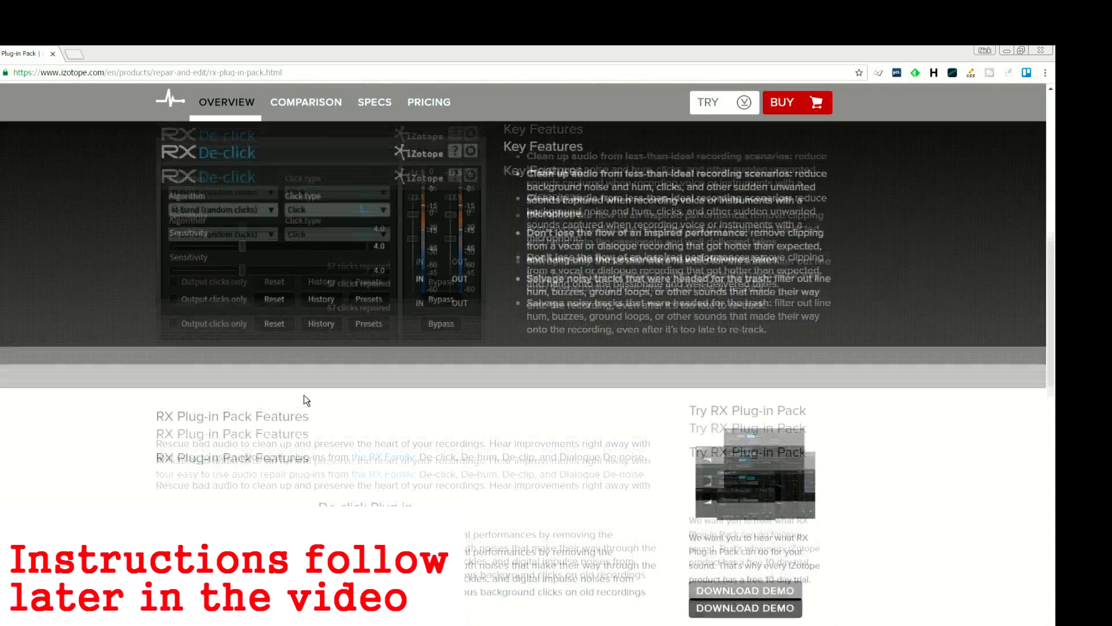
{"action": "scroll", "coordinate": [304, 397], "scroll_direction": "down", "scroll_amount": 8}
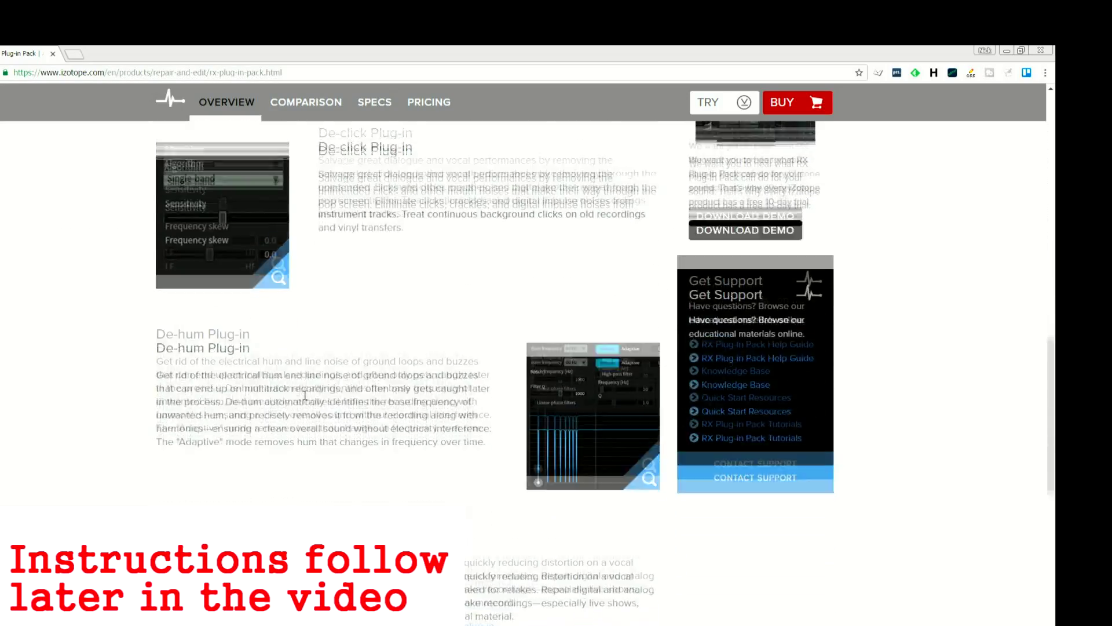
{"action": "scroll", "coordinate": [304, 394], "scroll_direction": "down", "scroll_amount": 2}
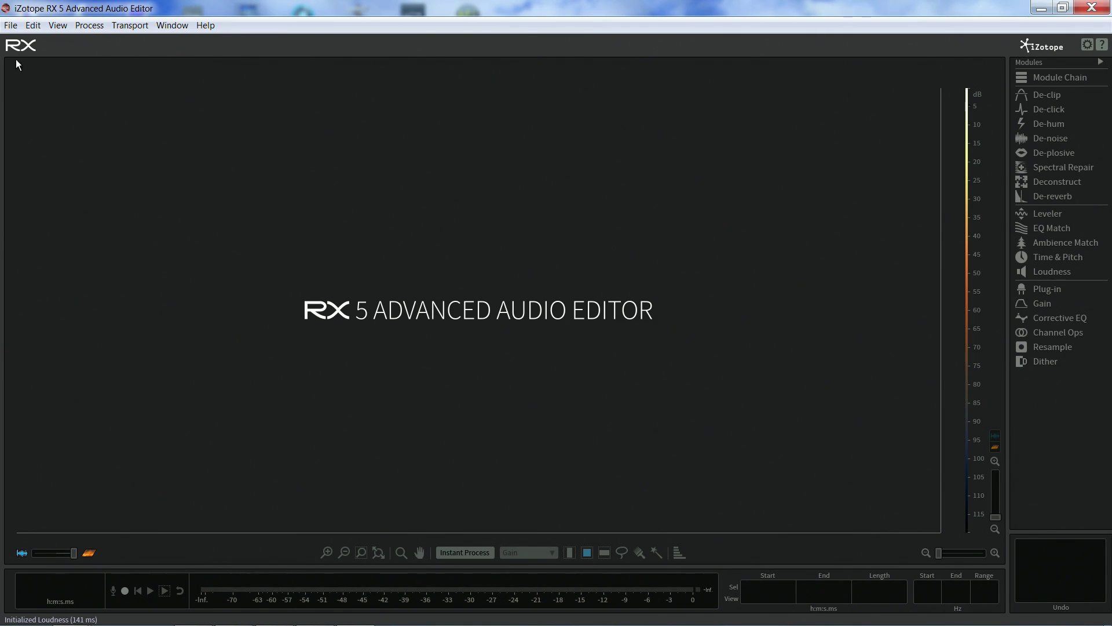
Step: Open Comment rx5.wav in the RX 5 editor
{"action": "left_click", "coordinate": [11, 26]}
{"action": "left_click", "coordinate": [34, 70]}
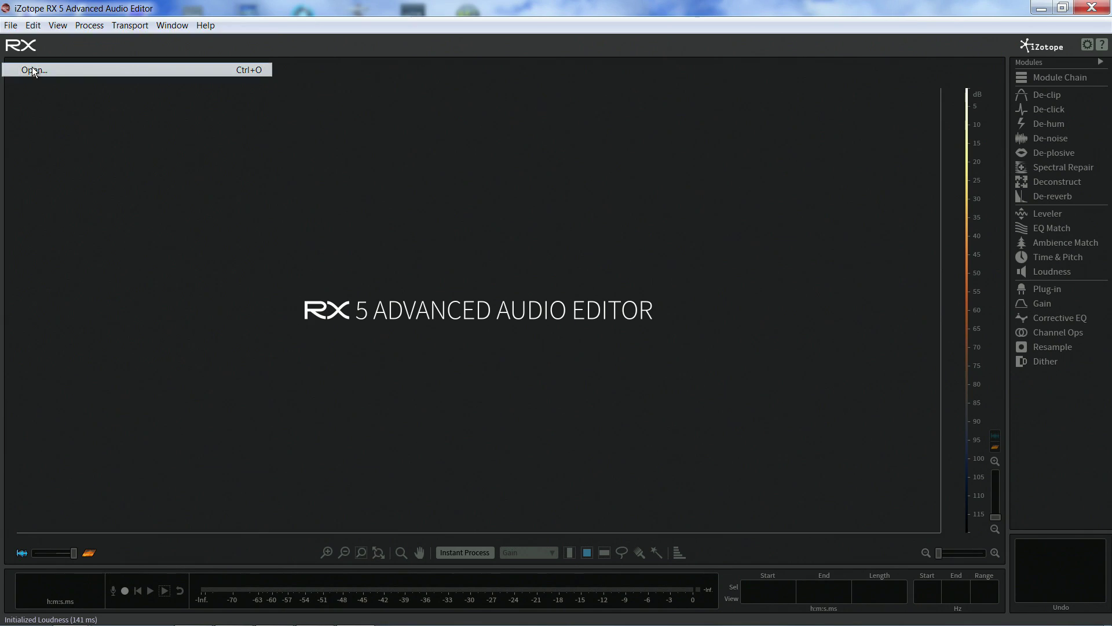
{"action": "left_click", "coordinate": [128, 125]}
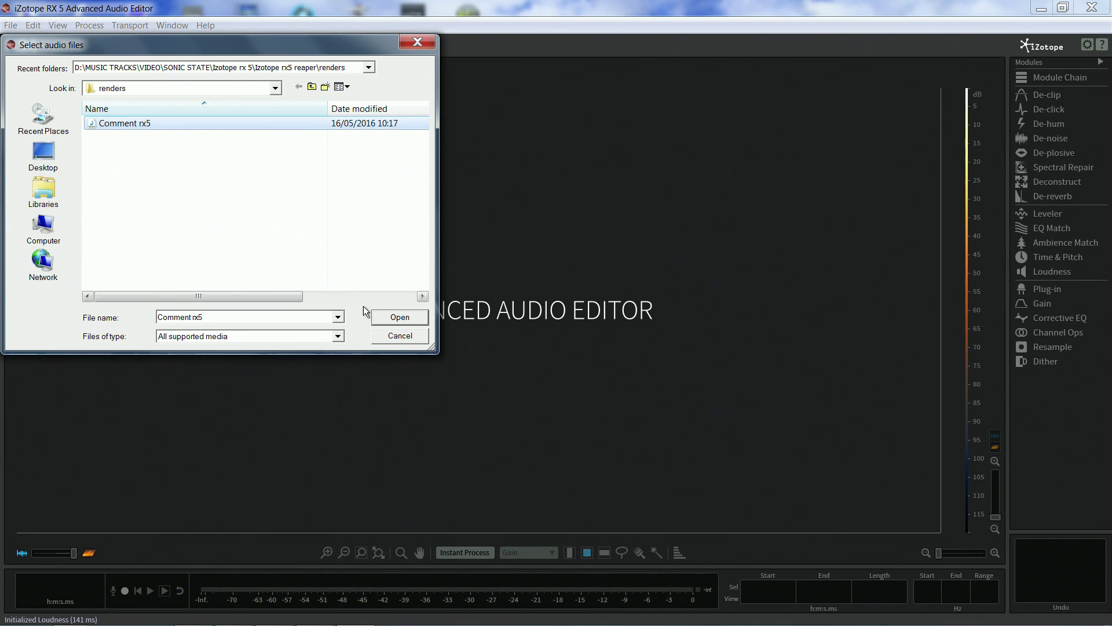
{"action": "left_click", "coordinate": [398, 317]}
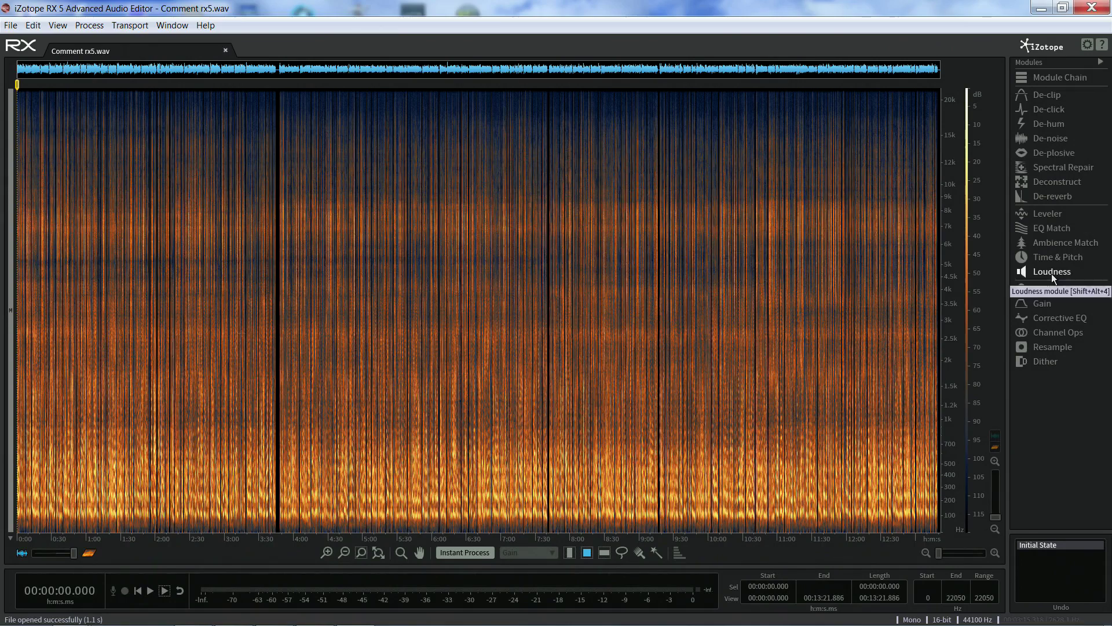
Step: Normalise the file with the Loudness module set to EBU R128 (-23 LKFS, -1 dB peak)
{"action": "left_click", "coordinate": [1052, 272]}
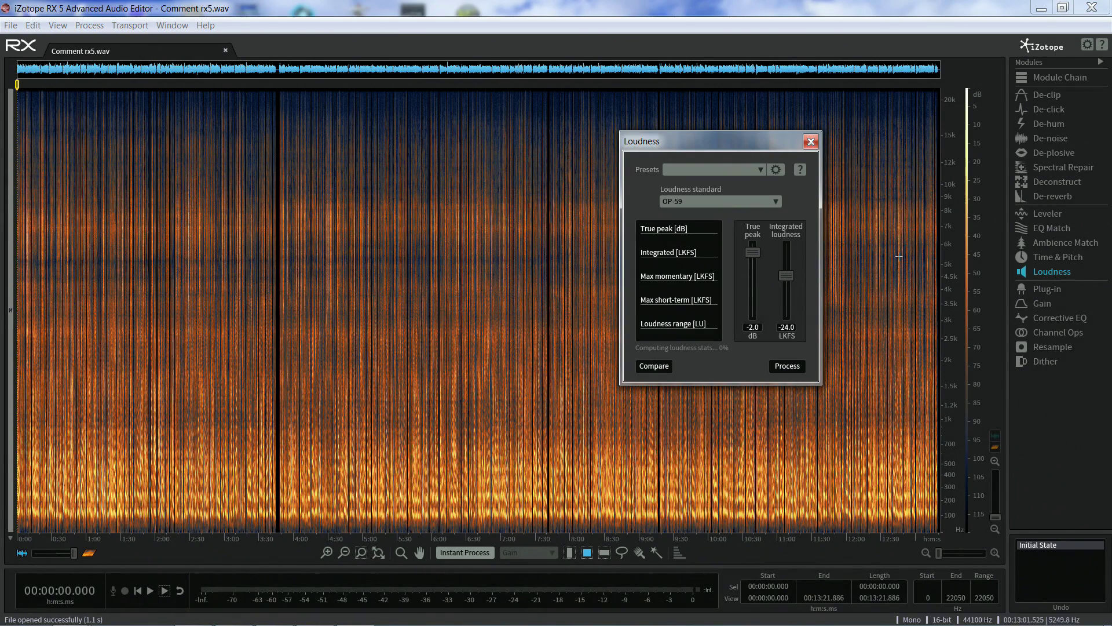
{"action": "left_click", "coordinate": [777, 203]}
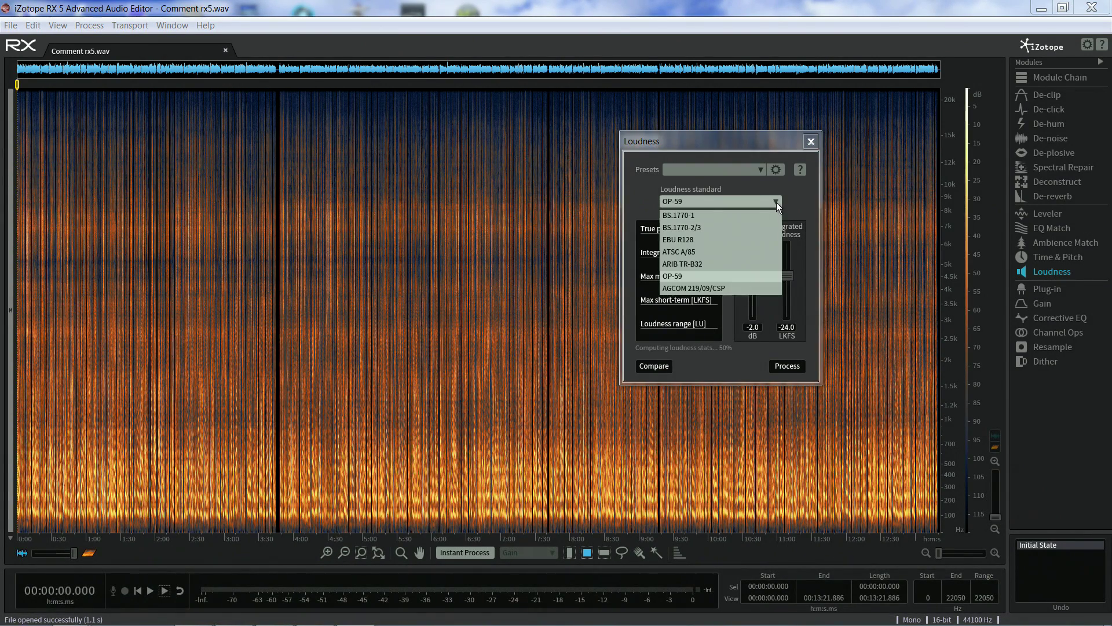
{"action": "left_click", "coordinate": [683, 239]}
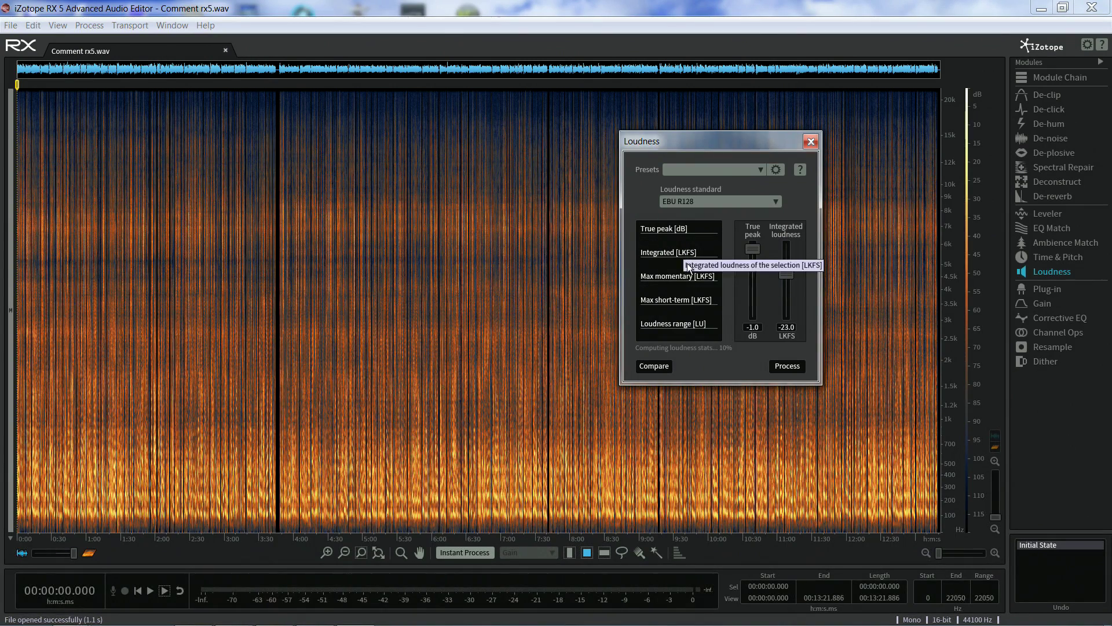
{"action": "left_click", "coordinate": [788, 367]}
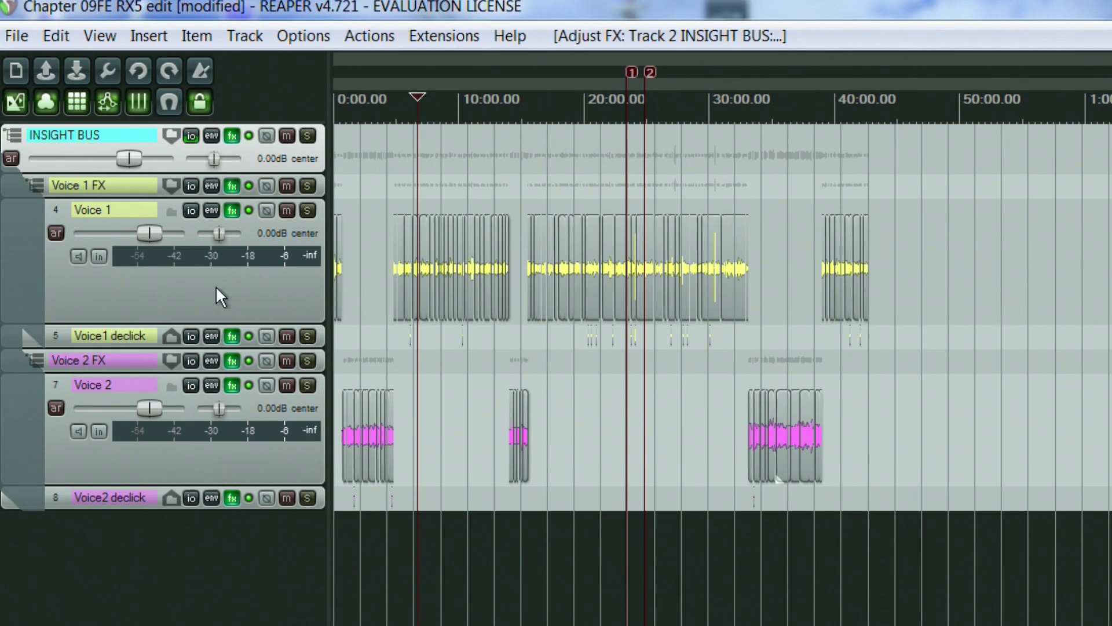
{"action": "mouse_move", "coordinate": [234, 184]}
{"action": "mouse_move", "coordinate": [227, 129]}
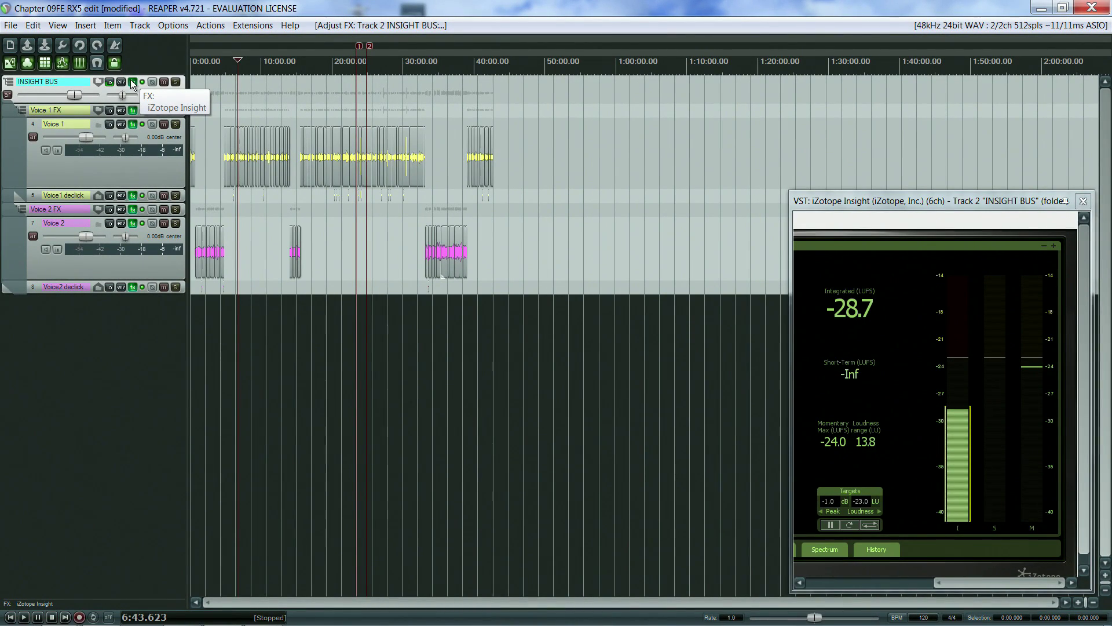
Step: Play the voice tracks from a ruler position and stop, leaving Insight at -29.0 LUFS integrated
{"action": "left_click", "coordinate": [238, 64]}
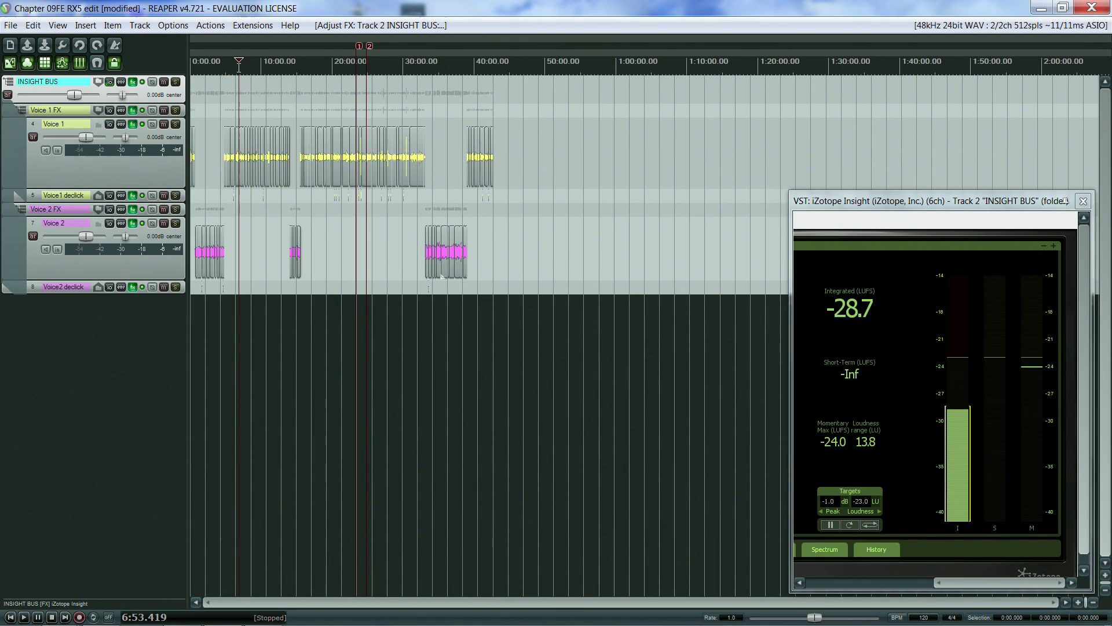
{"action": "key", "text": "space"}
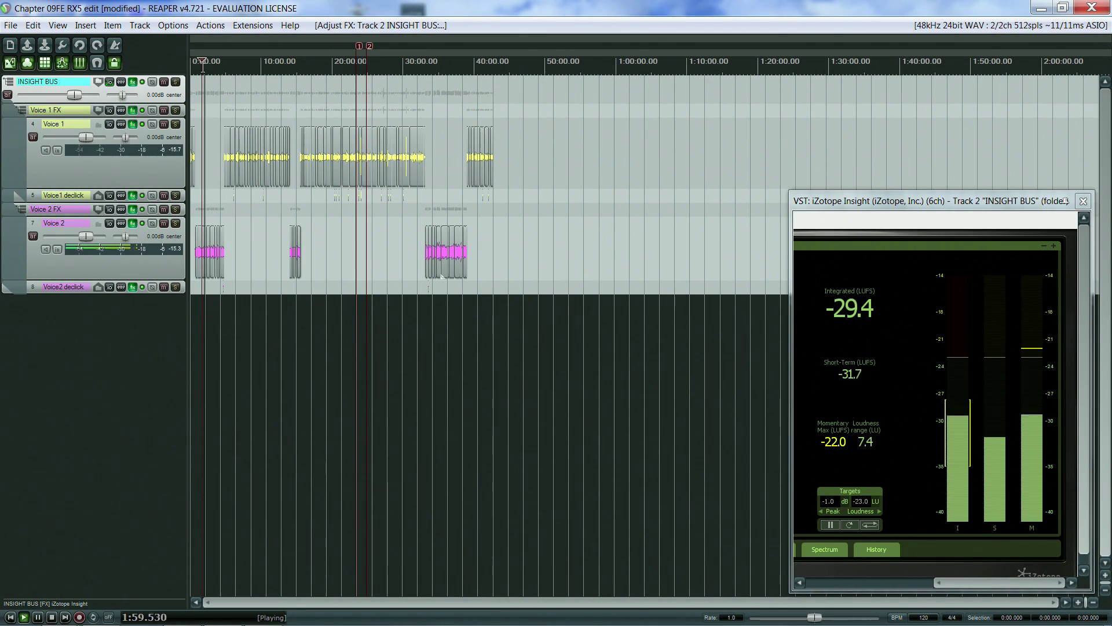
{"action": "key", "text": "space"}
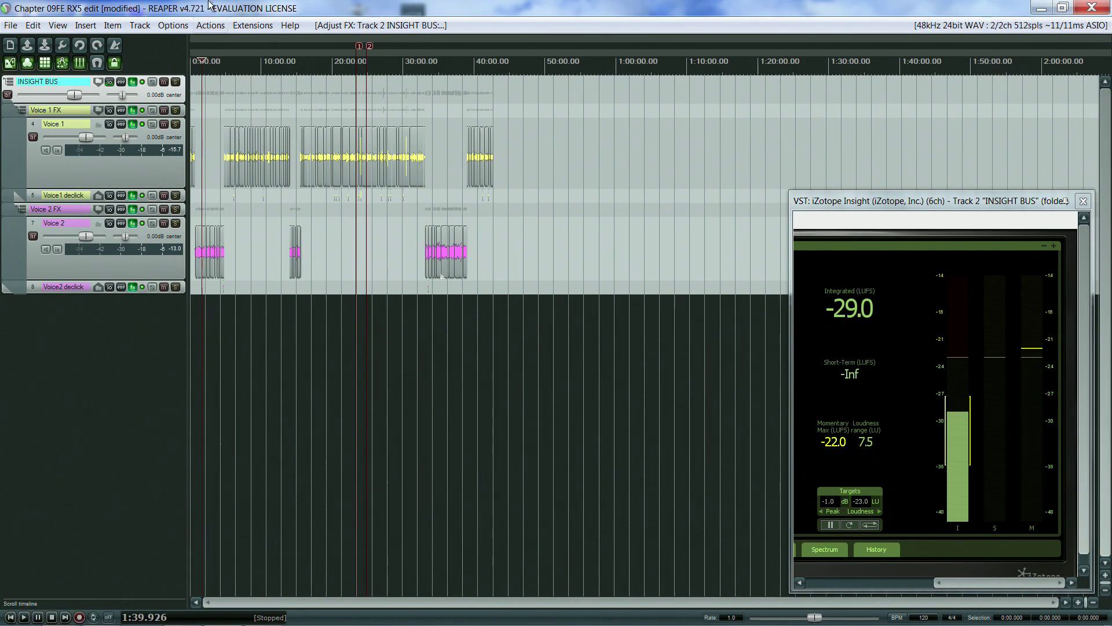
Step: Review Voice 1's two ReaComps and Limiter, ending on the first ReaComp (-44.5 dB, 1.5:1)
{"action": "left_click", "coordinate": [132, 110]}
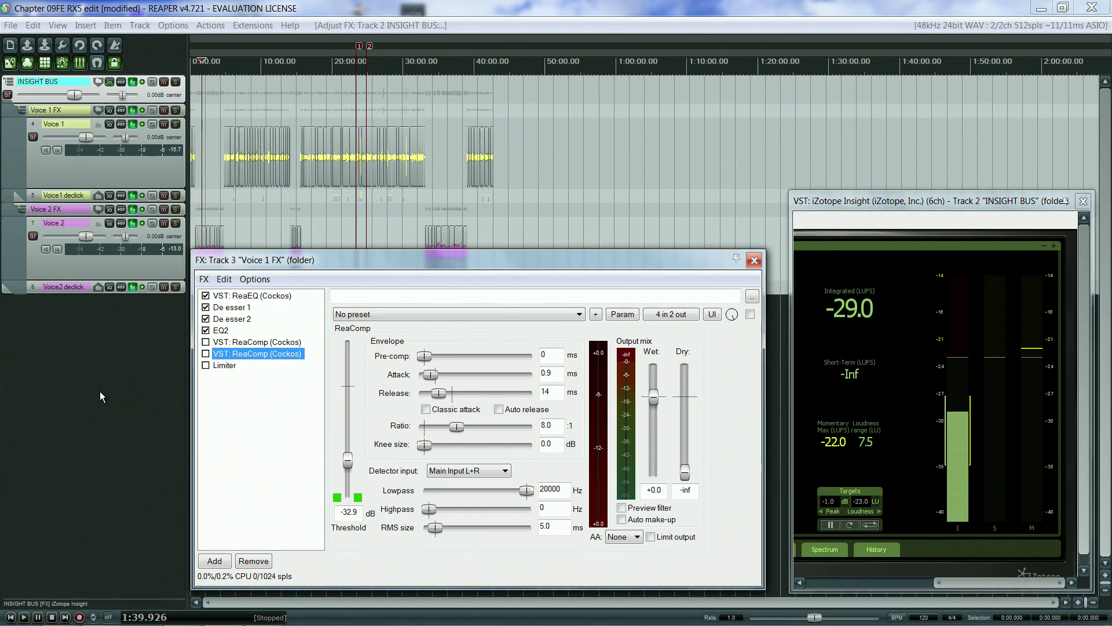
{"action": "left_click", "coordinate": [249, 342]}
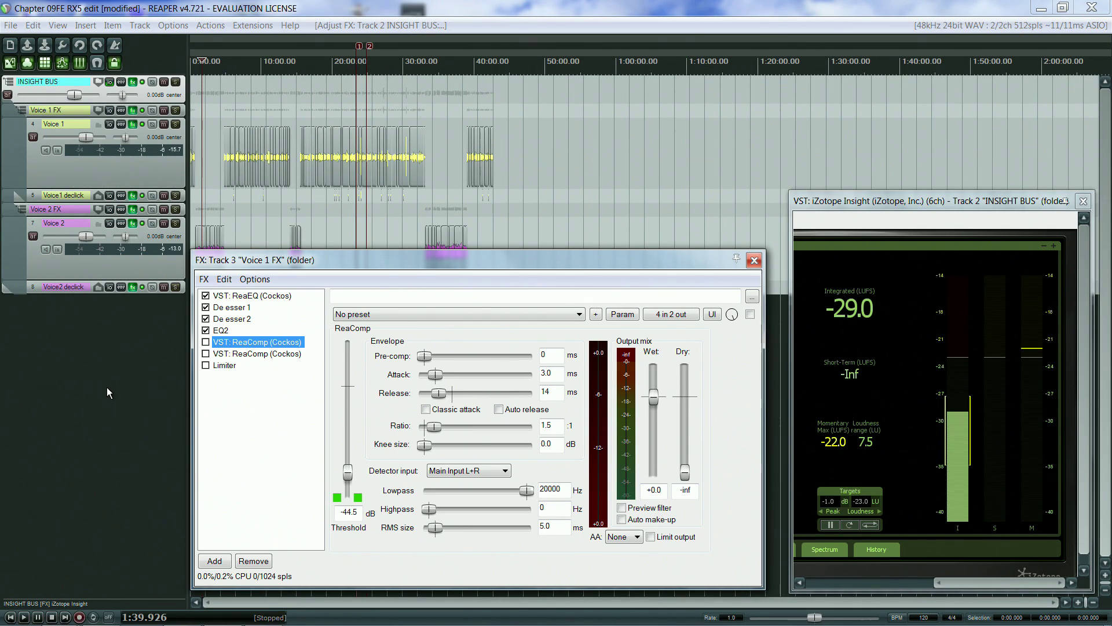
{"action": "left_click", "coordinate": [249, 353]}
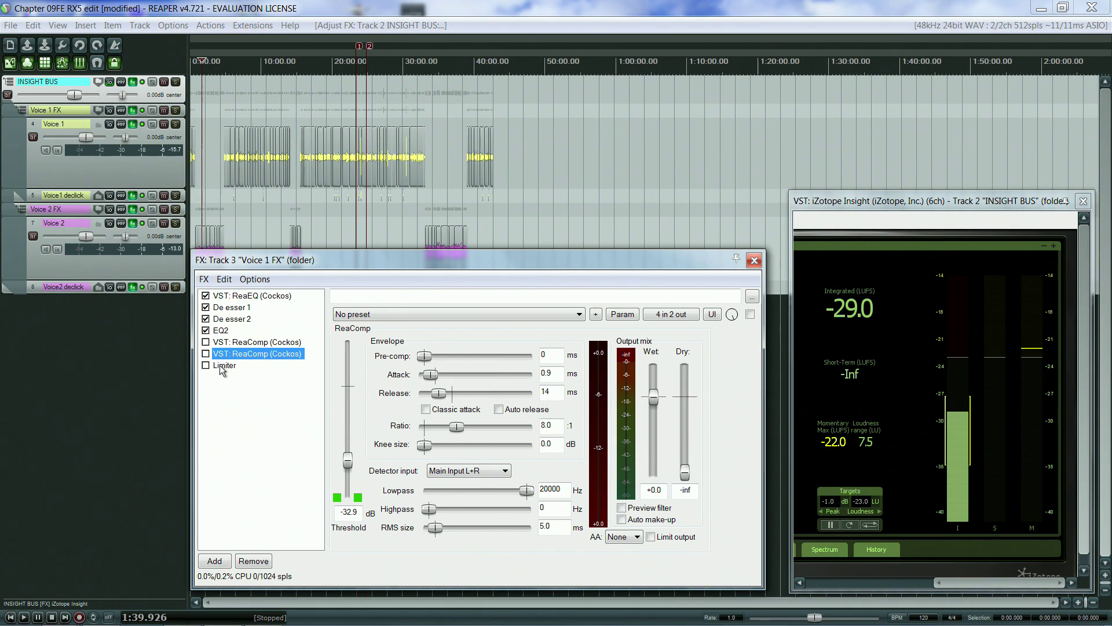
{"action": "left_click", "coordinate": [223, 366]}
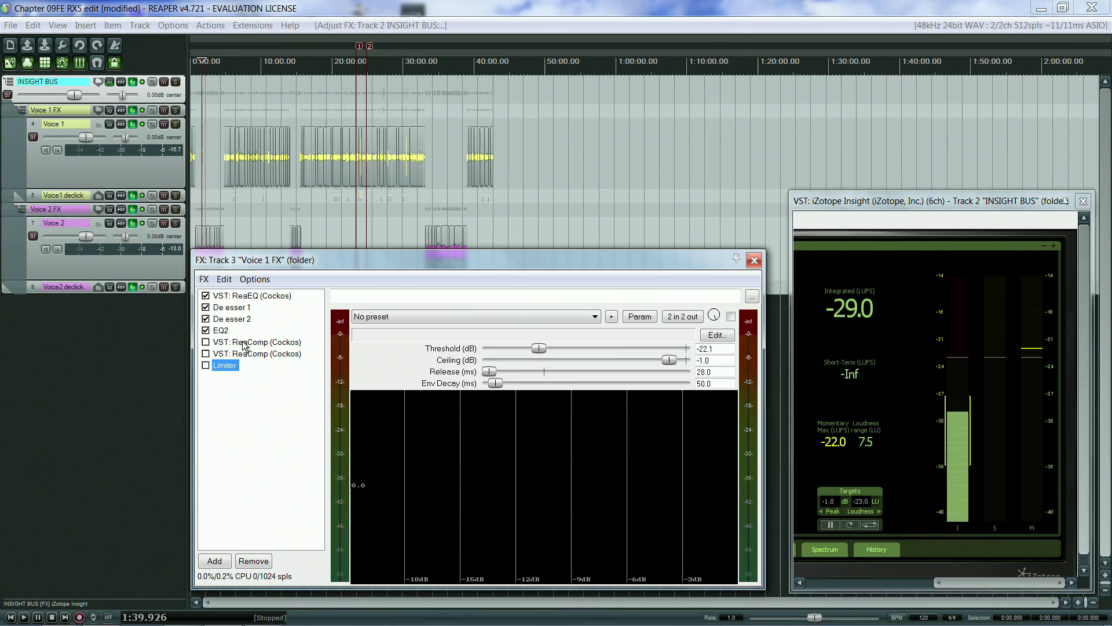
{"action": "left_click", "coordinate": [234, 343]}
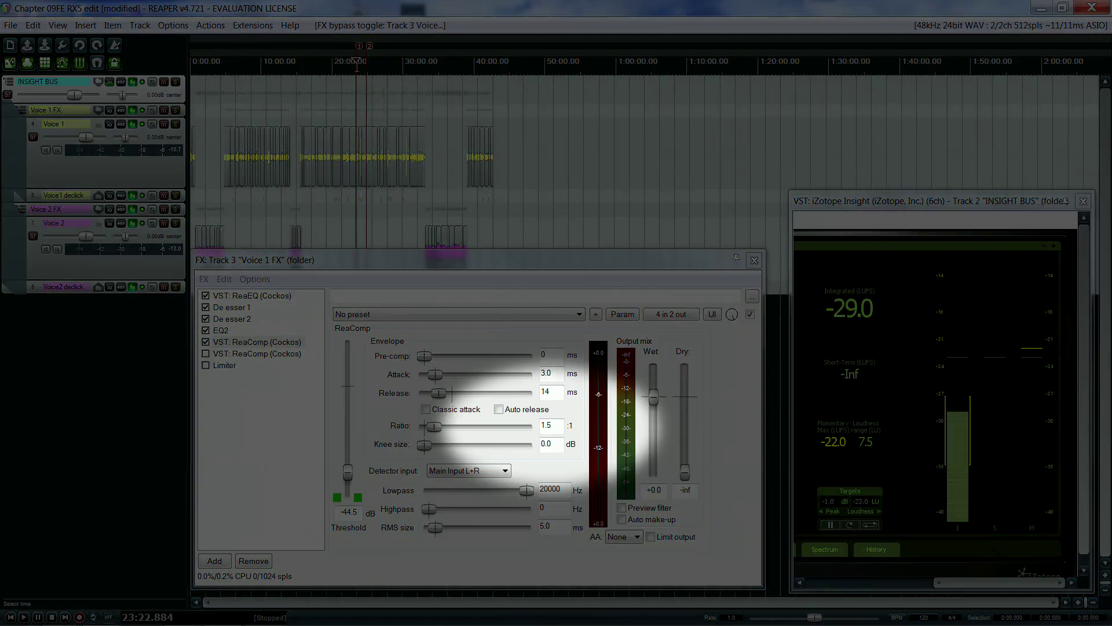
Step: Set Voice 1's first ReaComp threshold to -42.1 dB and audition it, Insight reading -36.6 LUFS
{"action": "left_click", "coordinate": [367, 61]}
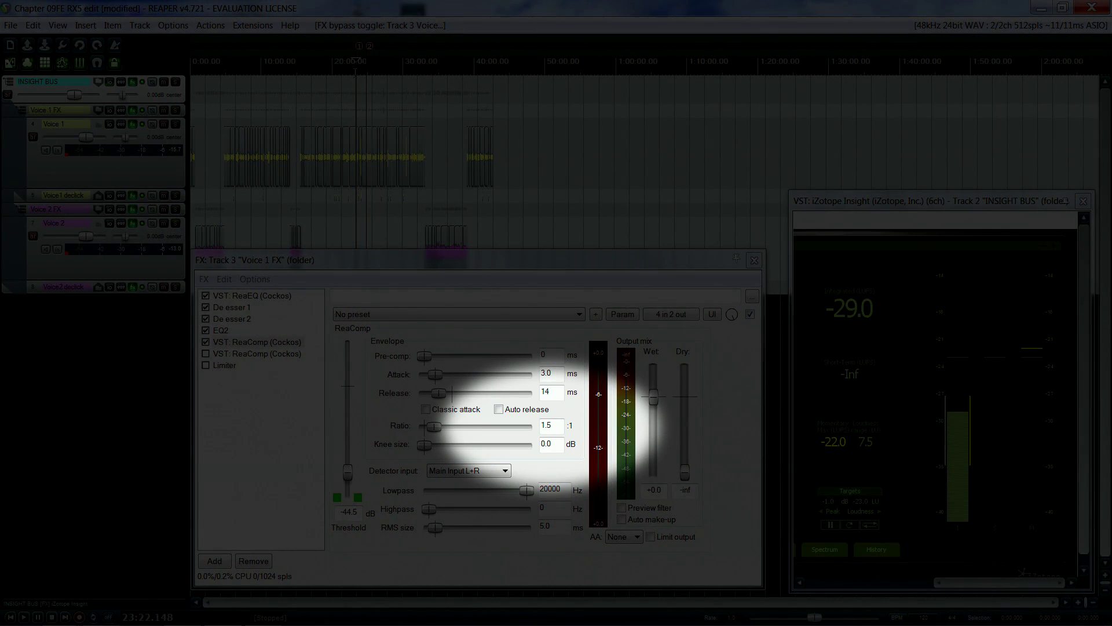
{"action": "left_click", "coordinate": [243, 342]}
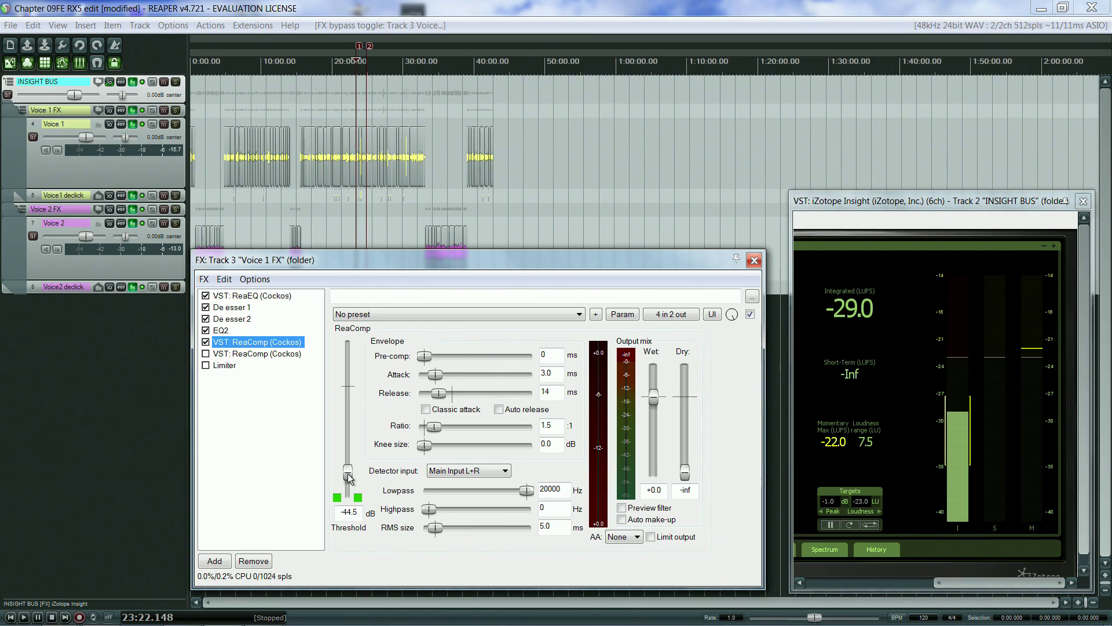
{"action": "left_click_drag", "start_coordinate": [348, 474], "coordinate": [349, 462]}
{"action": "left_click_drag", "start_coordinate": [349, 421], "coordinate": [346, 468]}
{"action": "key", "text": "space"}
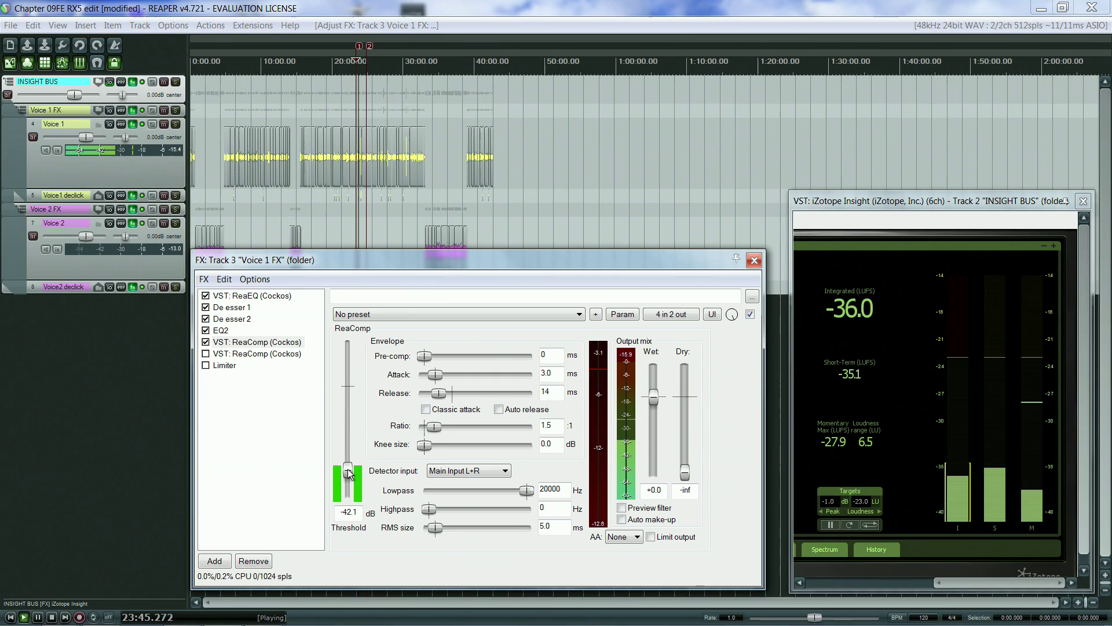
{"action": "key", "text": "space"}
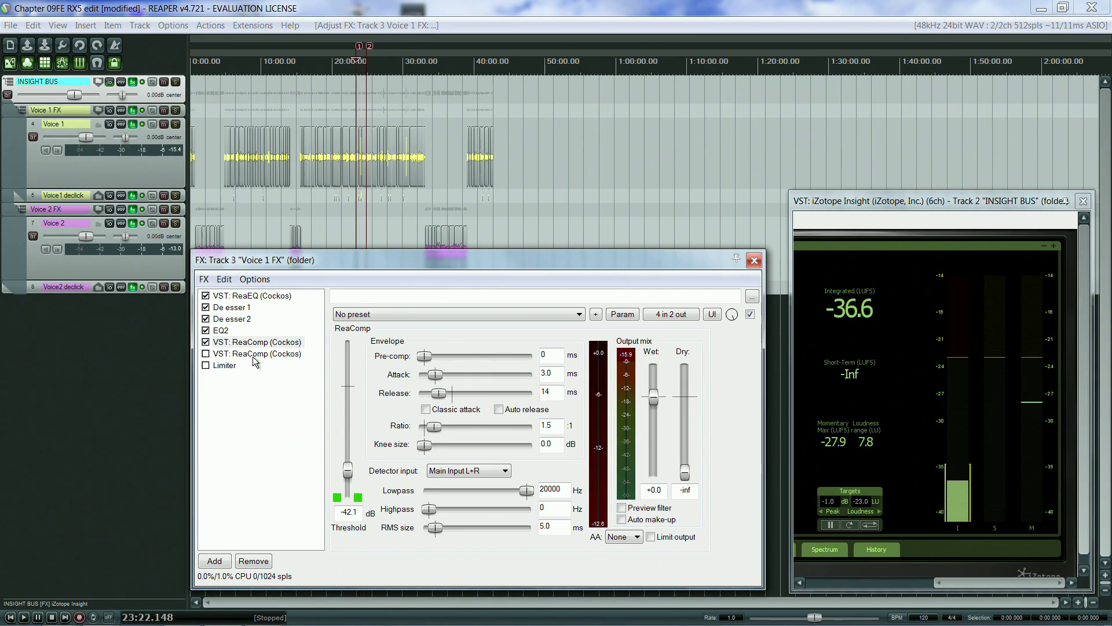
Step: Enable Voice 1's second ReaComp and reset its threshold to 0 dB
{"action": "left_click", "coordinate": [225, 355]}
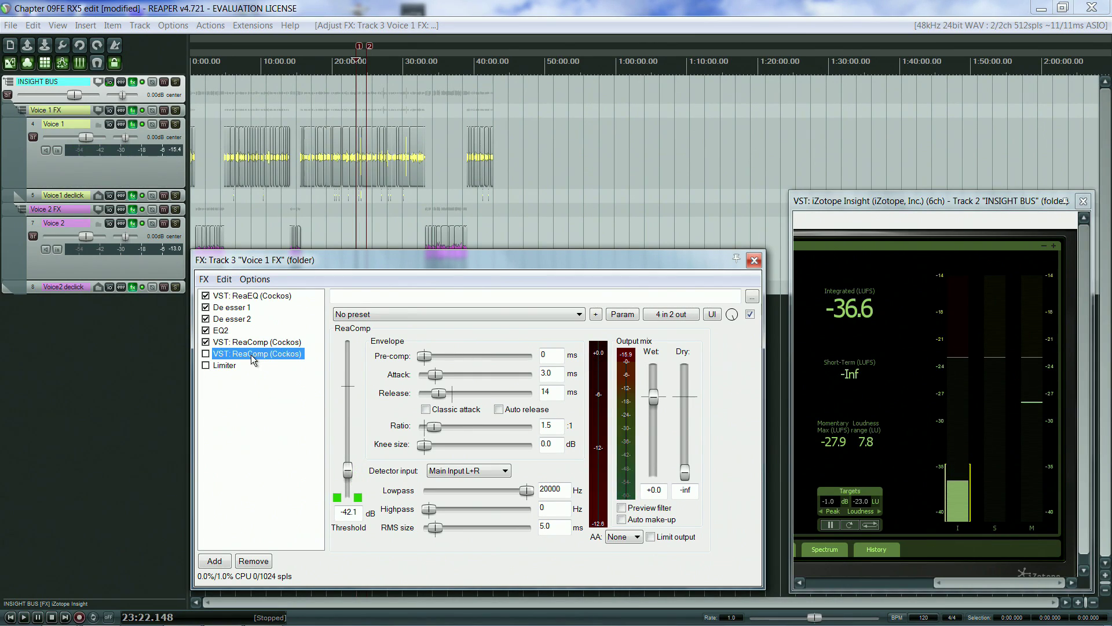
{"action": "left_click", "coordinate": [206, 354]}
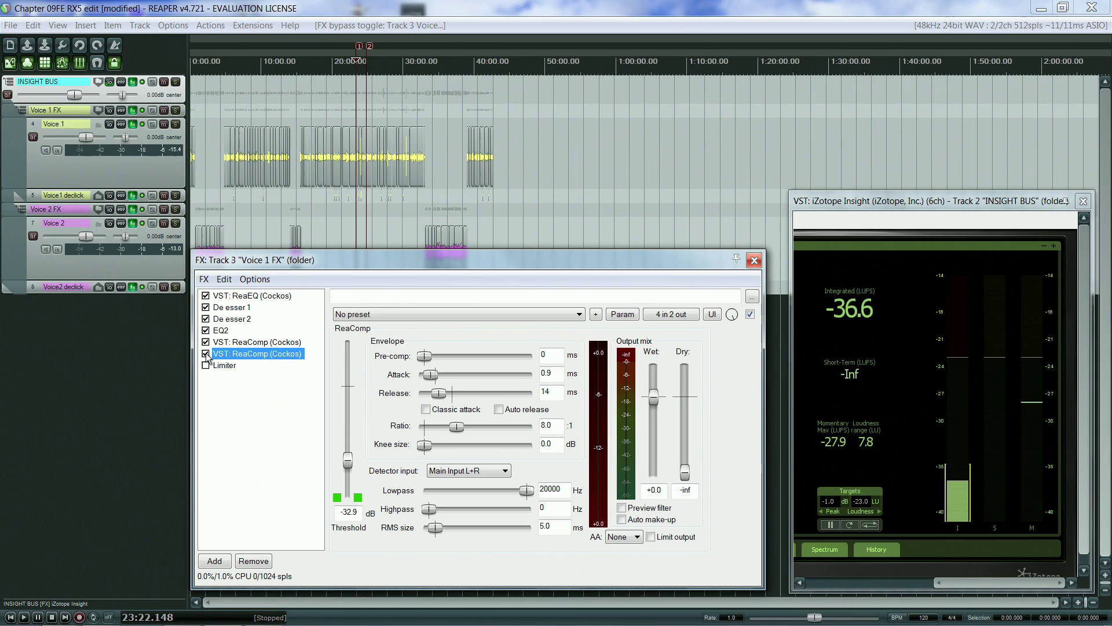
{"action": "left_click", "coordinate": [550, 425]}
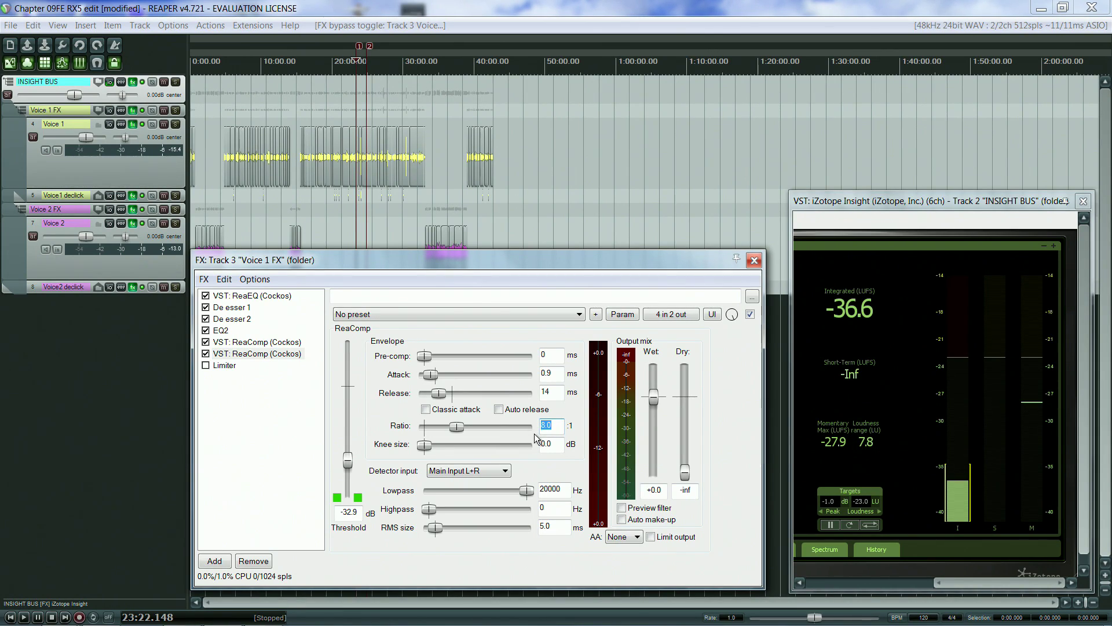
{"action": "double_click", "coordinate": [346, 461]}
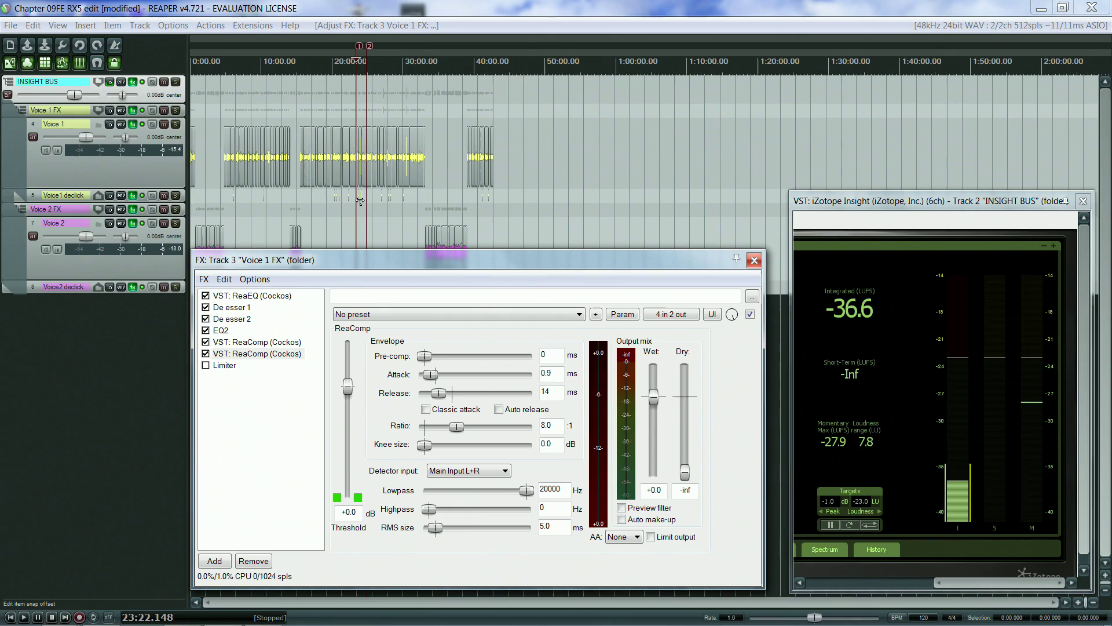
Step: While playing, bring the second ReaComp's threshold down to about -34.1 dB
{"action": "key", "text": "space"}
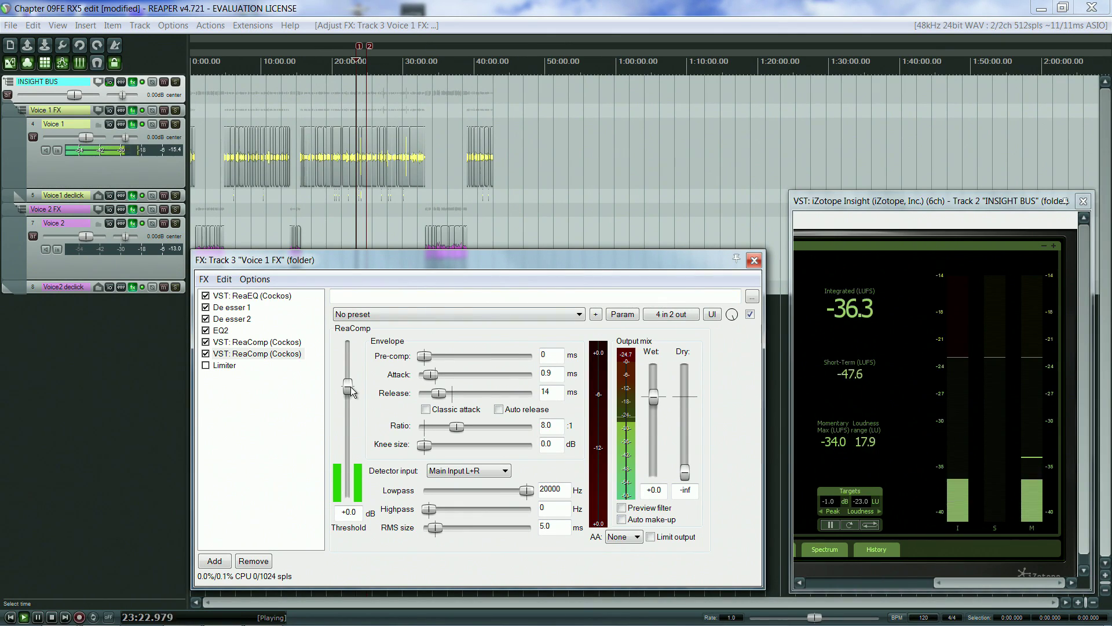
{"action": "left_click_drag", "start_coordinate": [350, 387], "coordinate": [348, 444]}
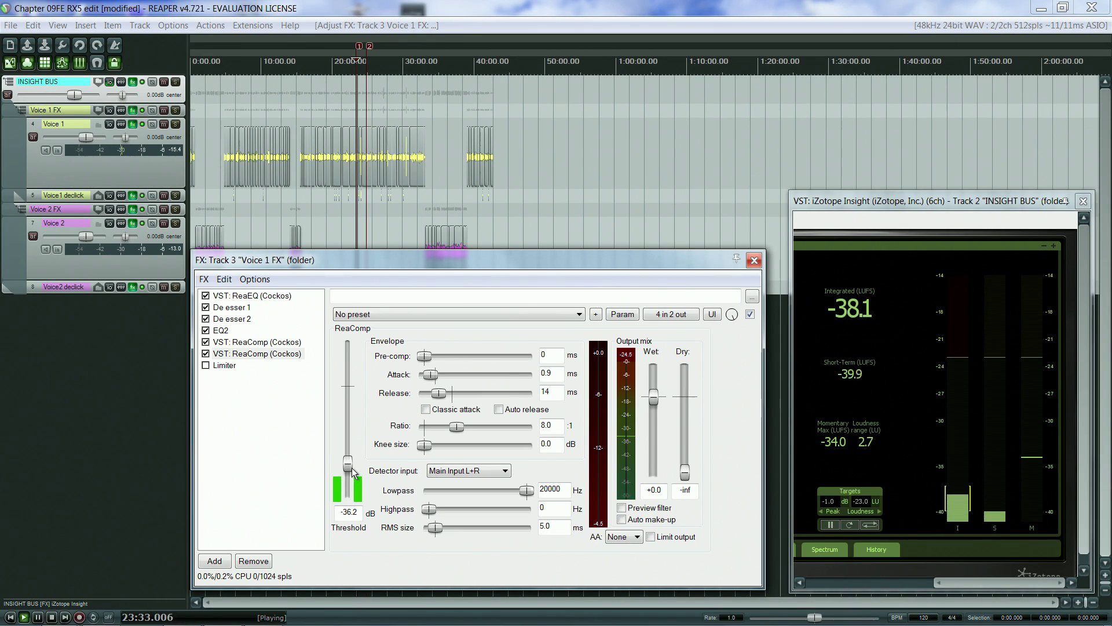
{"action": "scroll", "coordinate": [352, 471], "scroll_direction": "up", "scroll_amount": 2}
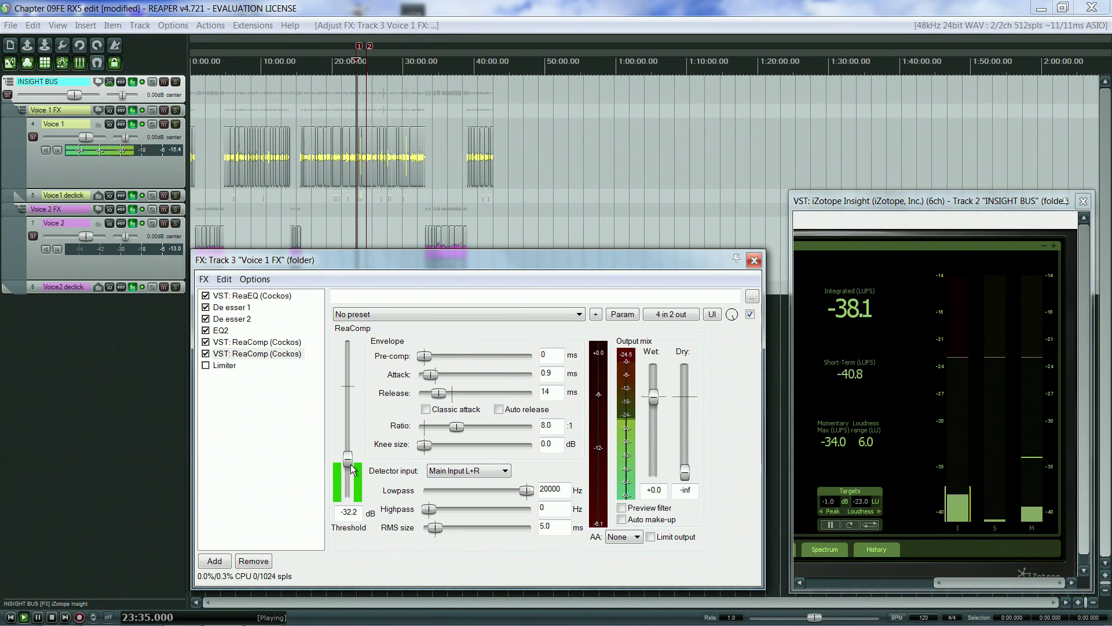
{"action": "scroll", "coordinate": [352, 469], "scroll_direction": "down", "scroll_amount": 2}
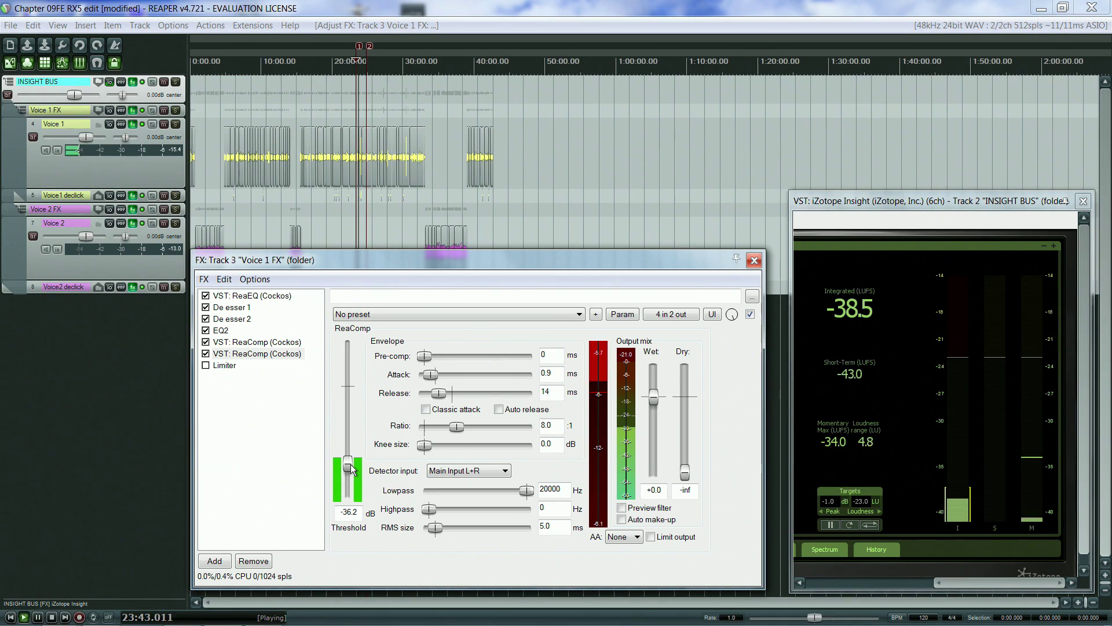
{"action": "scroll", "coordinate": [353, 468], "scroll_direction": "up", "scroll_amount": 2}
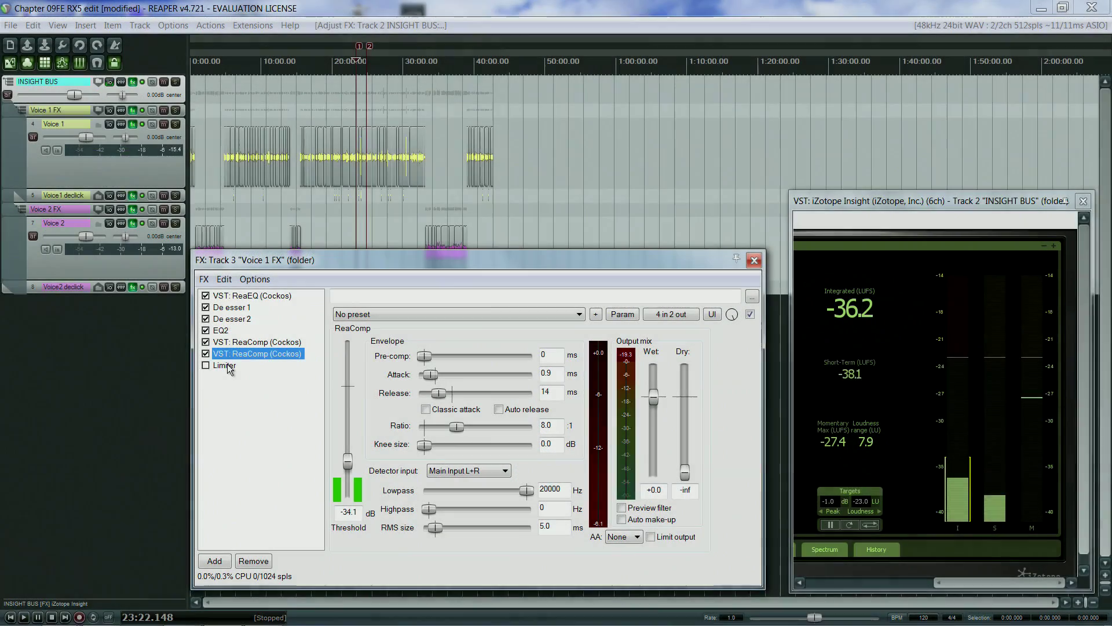
Step: Reset Voice 1's Limiter threshold and lower it to about -14.6 dB while playing, reaching about -23.8 LUFS
{"action": "left_click", "coordinate": [227, 365]}
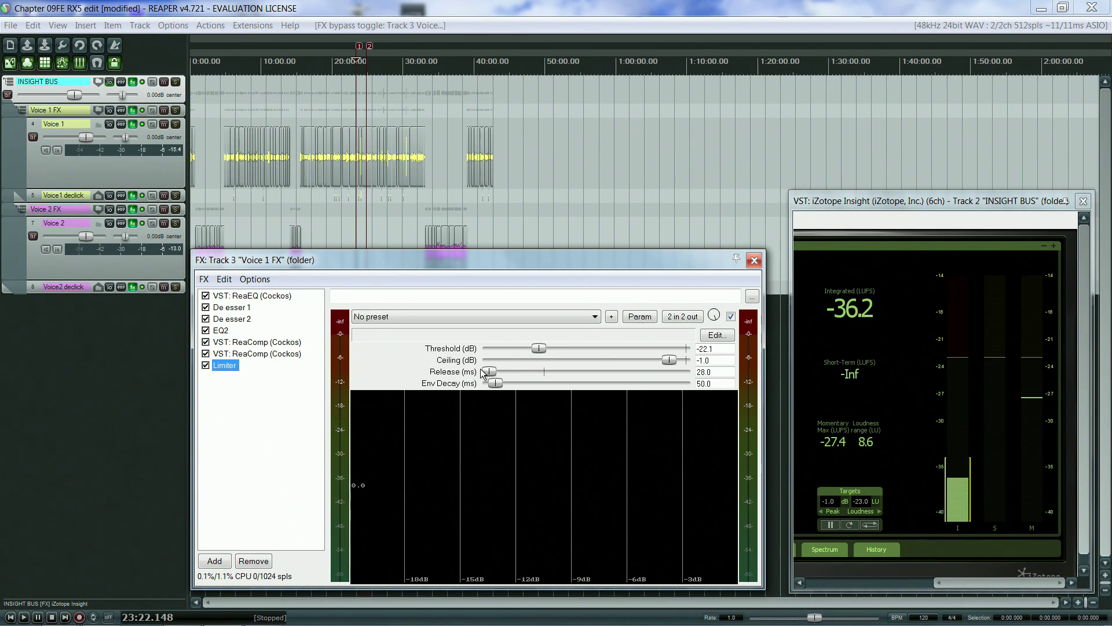
{"action": "double_click", "coordinate": [541, 349]}
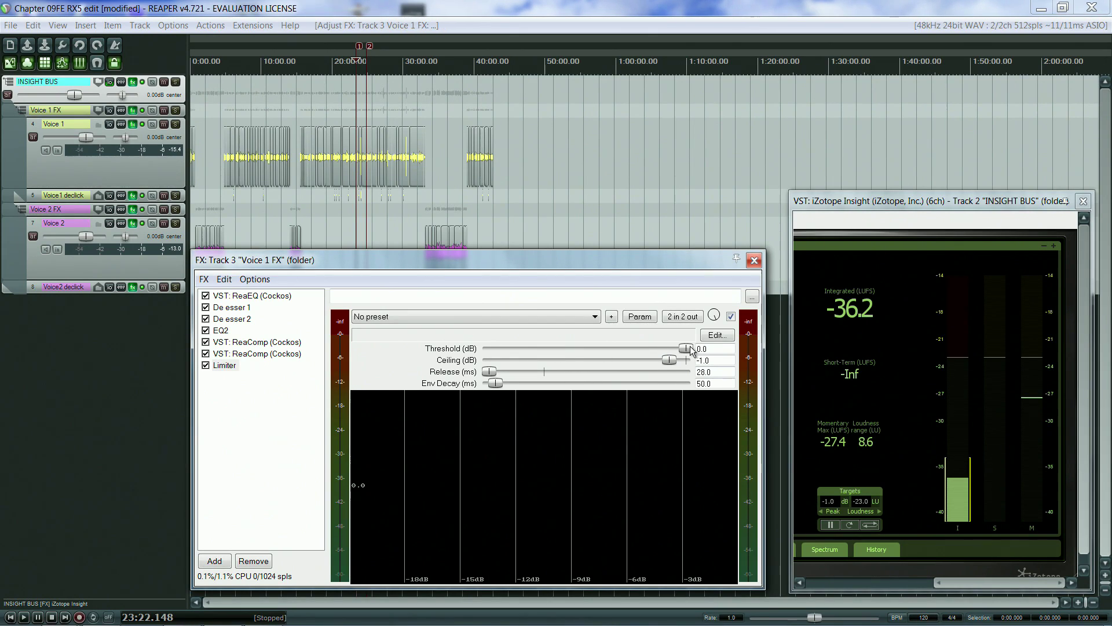
{"action": "key", "text": "space"}
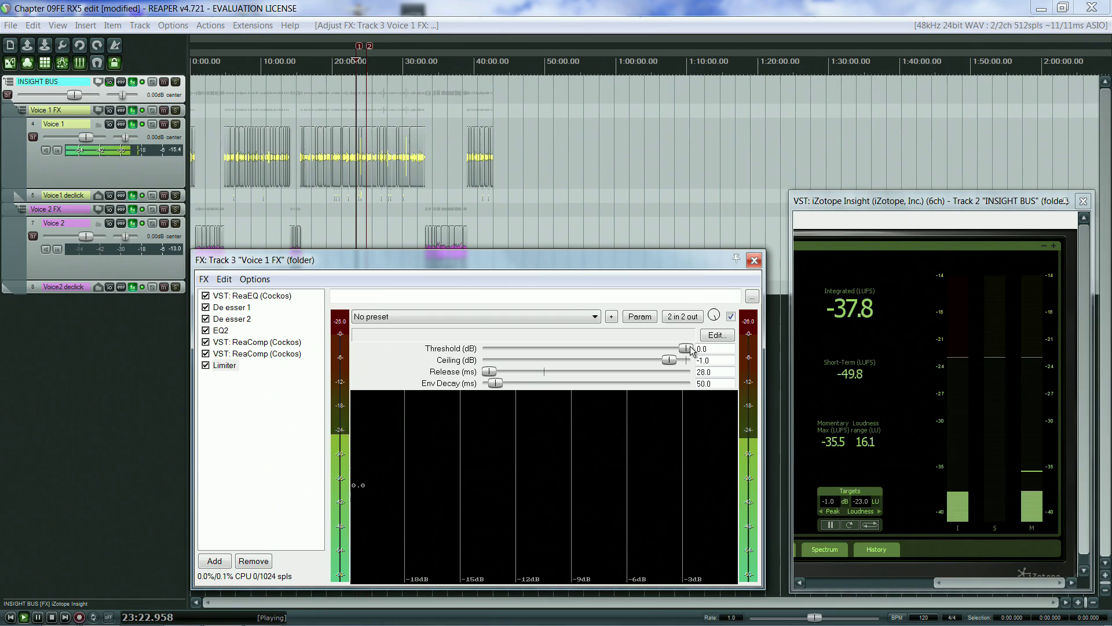
{"action": "left_click_drag", "start_coordinate": [687, 348], "coordinate": [580, 352]}
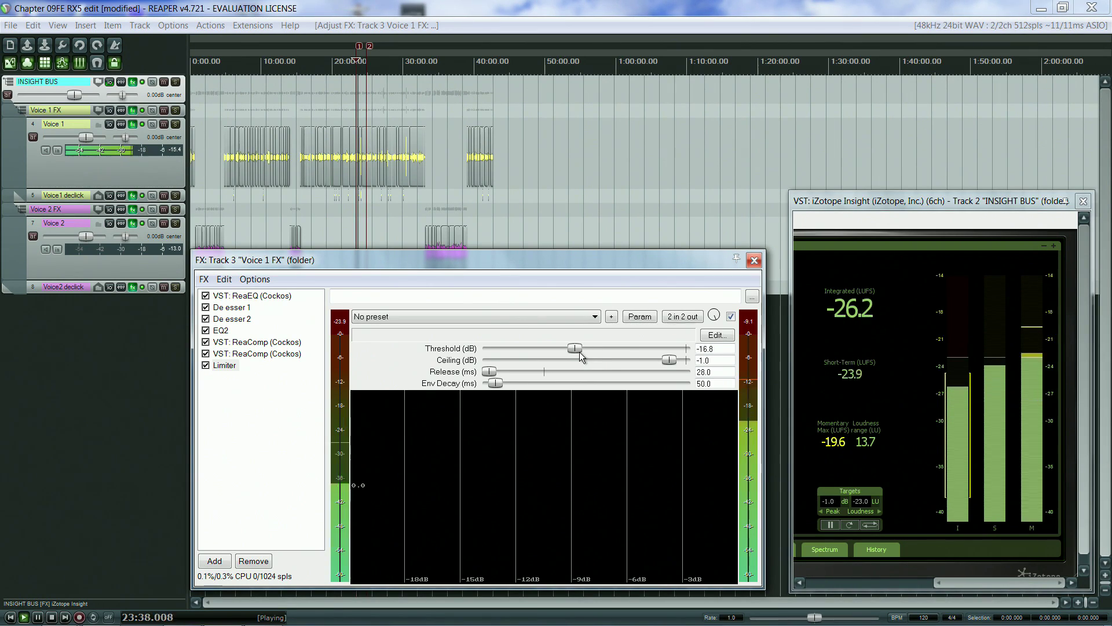
{"action": "left_click", "coordinate": [367, 60]}
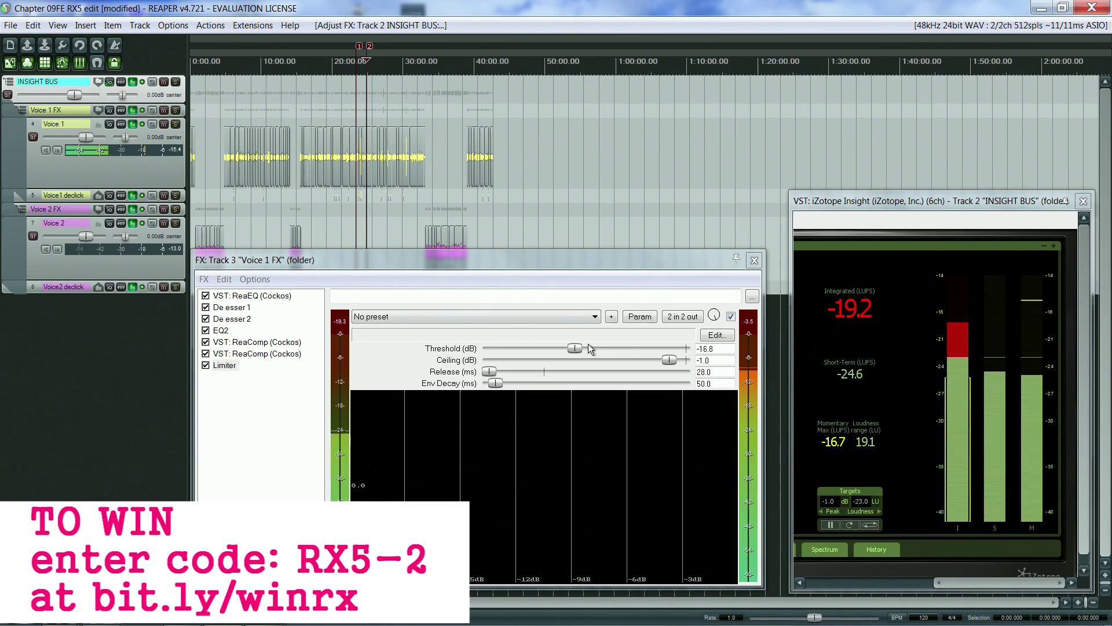
{"action": "left_click_drag", "start_coordinate": [576, 351], "coordinate": [581, 352]}
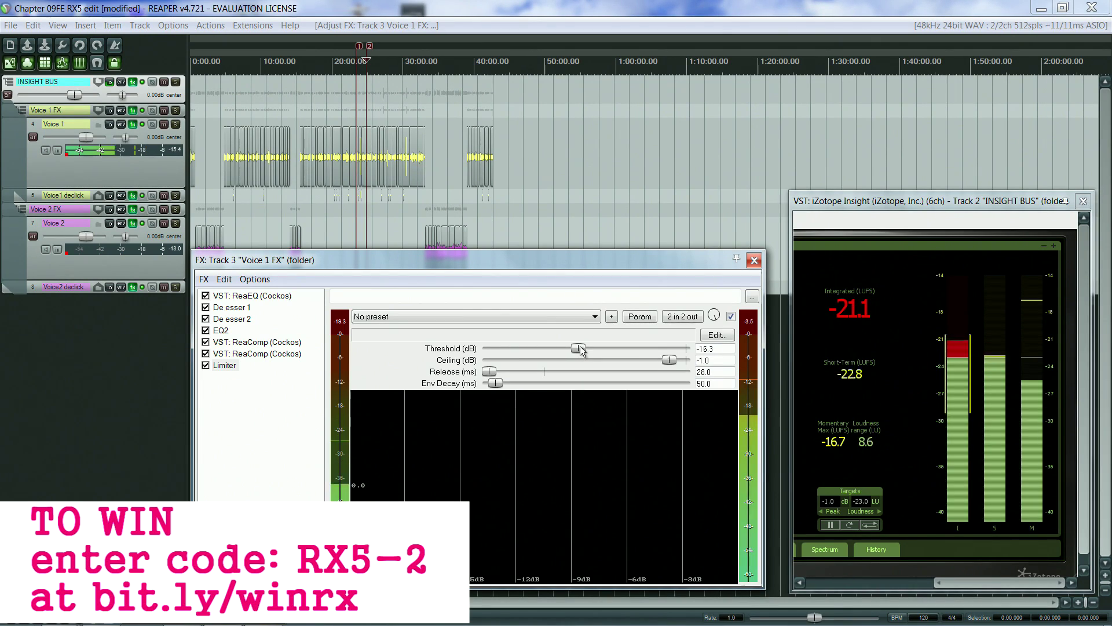
{"action": "key", "text": "space"}
{"action": "key", "text": "space"}
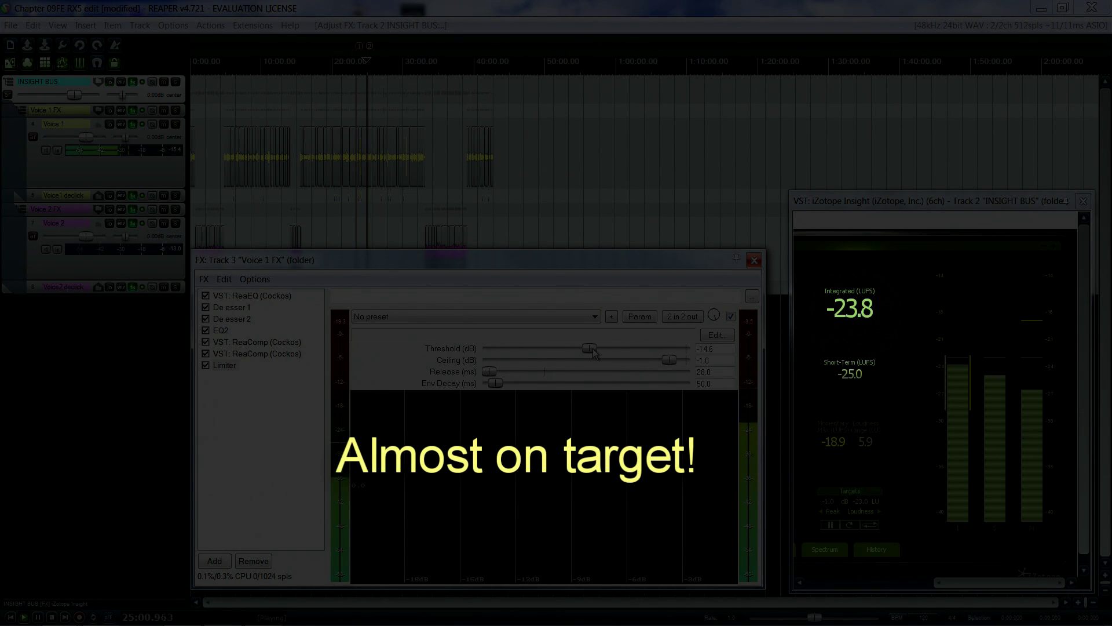
{"action": "key", "text": "space"}
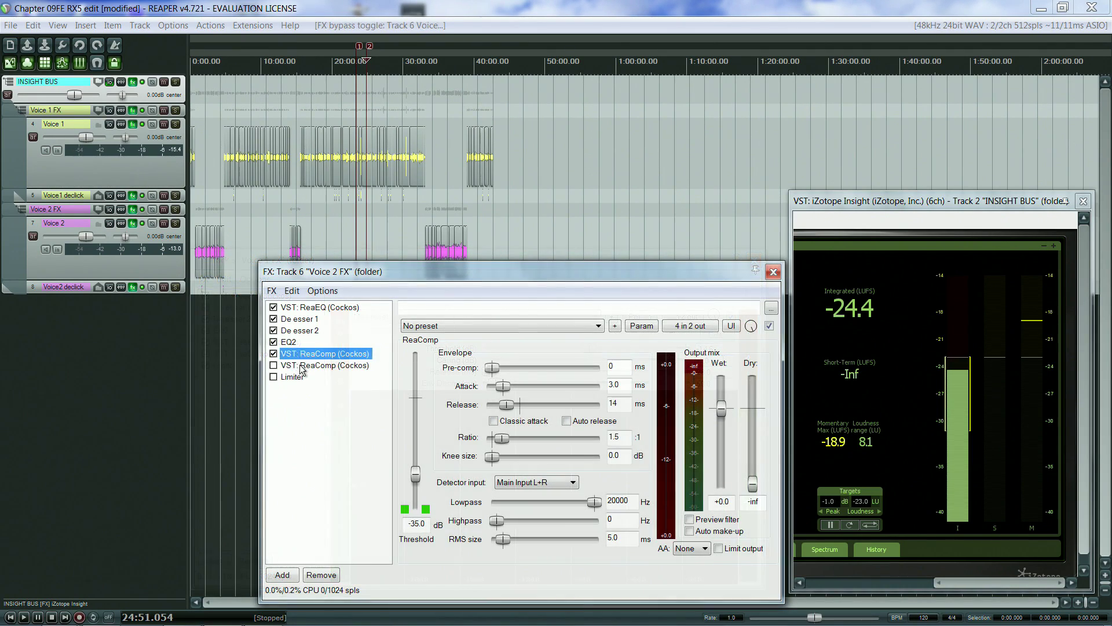
Step: Reset the Voice 2 Limiter threshold to 0 dB and enable the limiter
{"action": "left_click", "coordinate": [282, 366]}
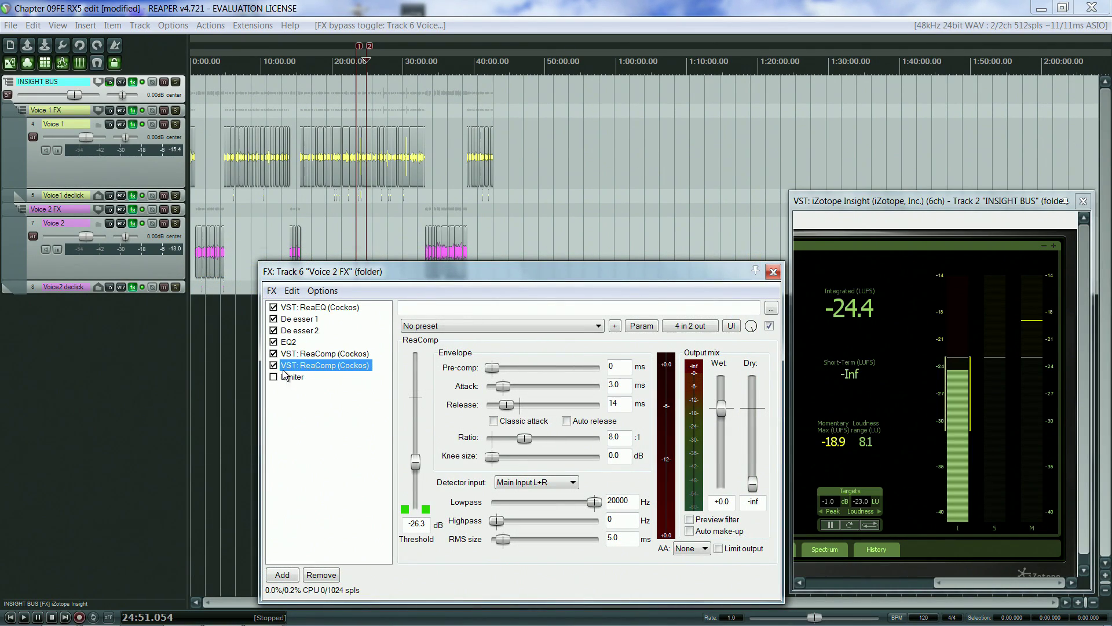
{"action": "left_click", "coordinate": [292, 377]}
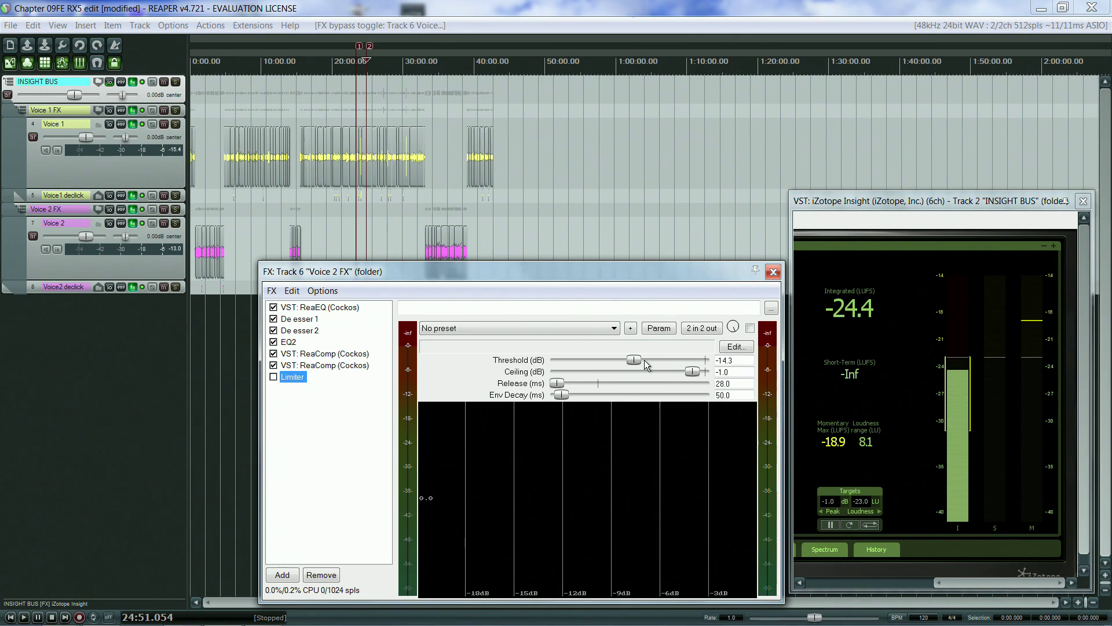
{"action": "double_click", "coordinate": [635, 361]}
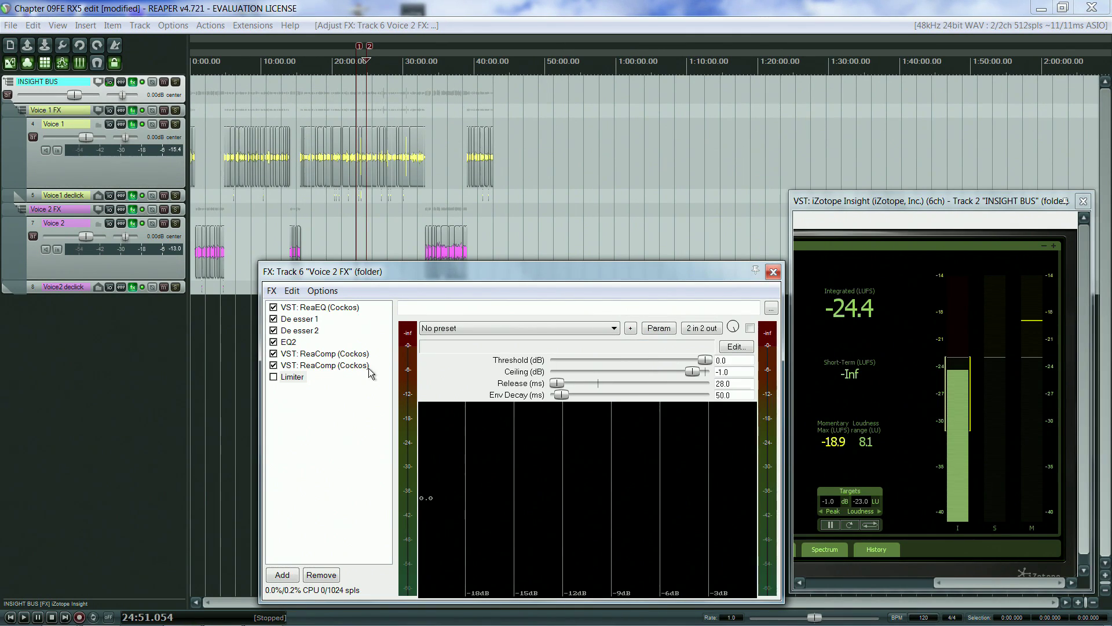
{"action": "left_click", "coordinate": [273, 377]}
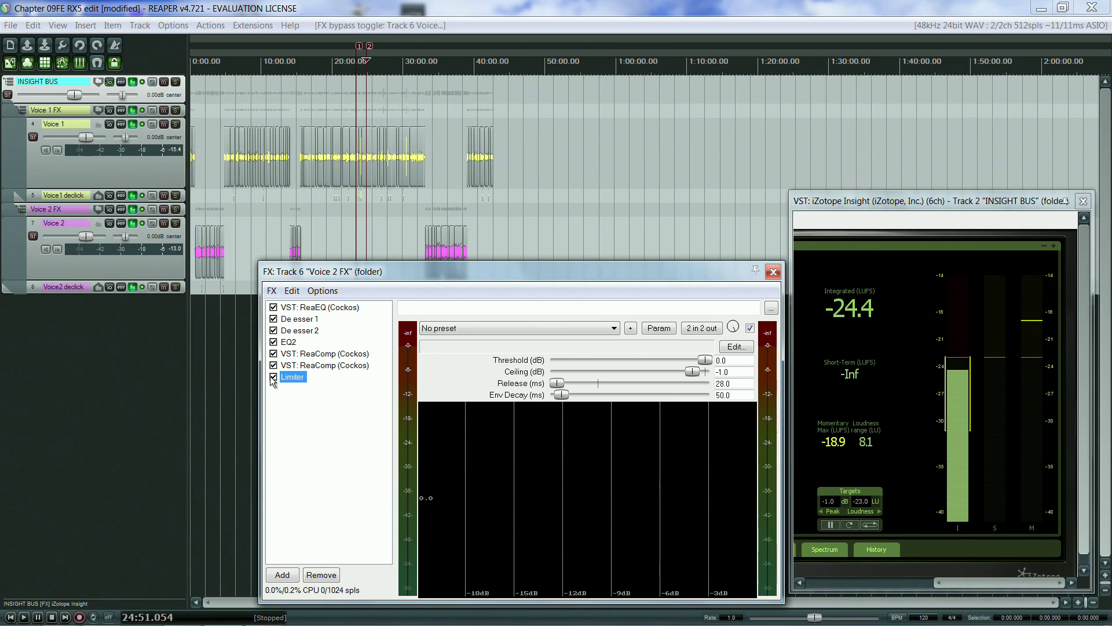
Step: Play from the project start and set the Voice 2 limiter threshold to about -9.4 dB
{"action": "left_click", "coordinate": [202, 76]}
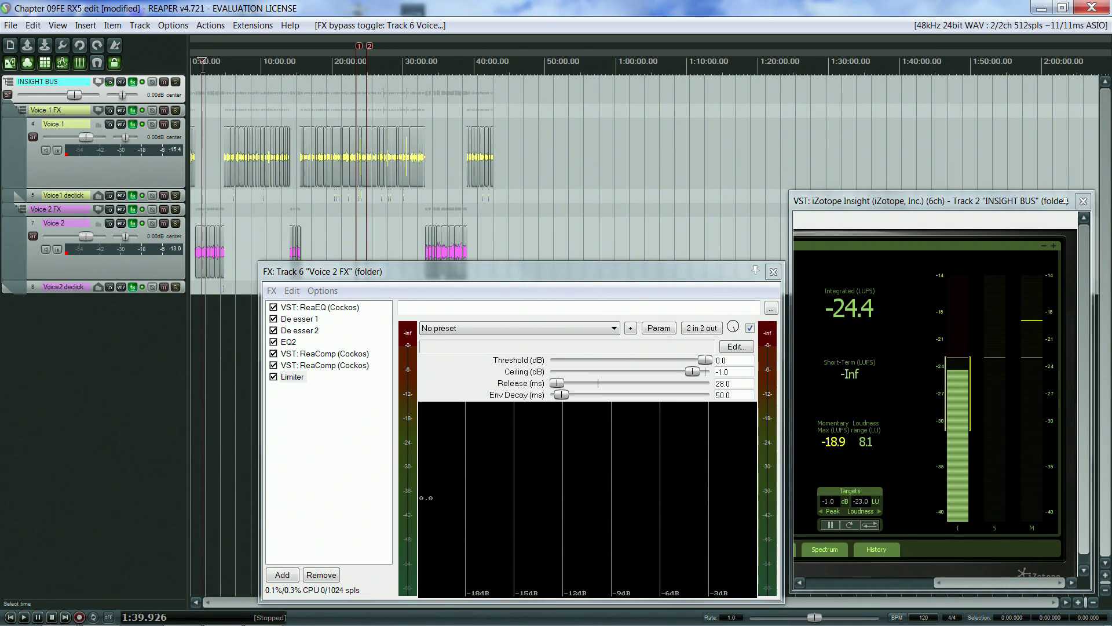
{"action": "key", "text": "space"}
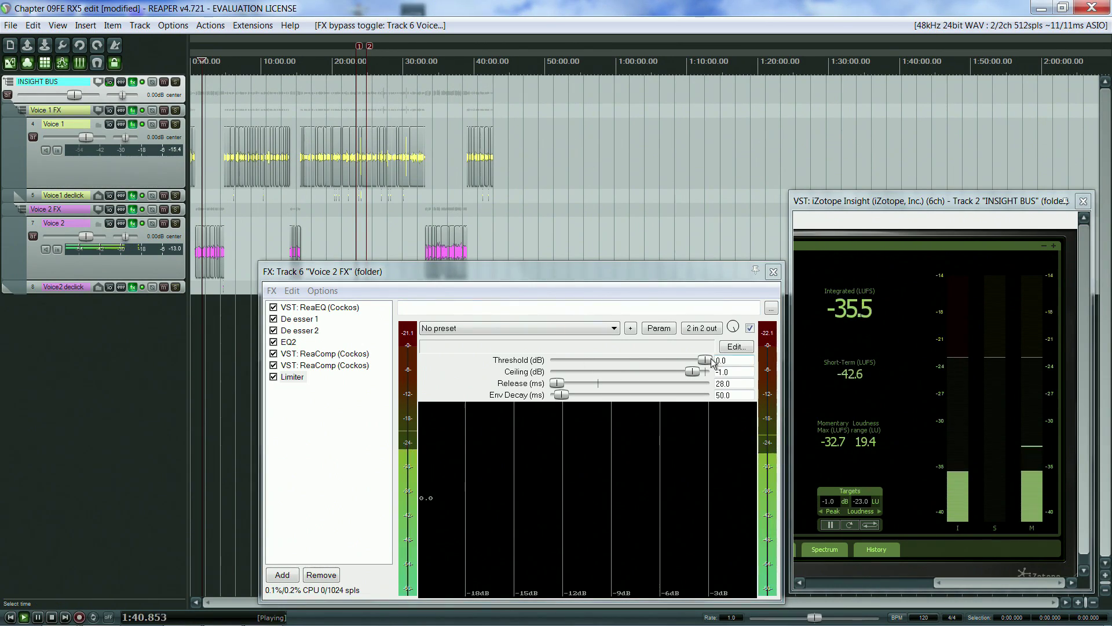
{"action": "left_click_drag", "start_coordinate": [705, 361], "coordinate": [665, 365]}
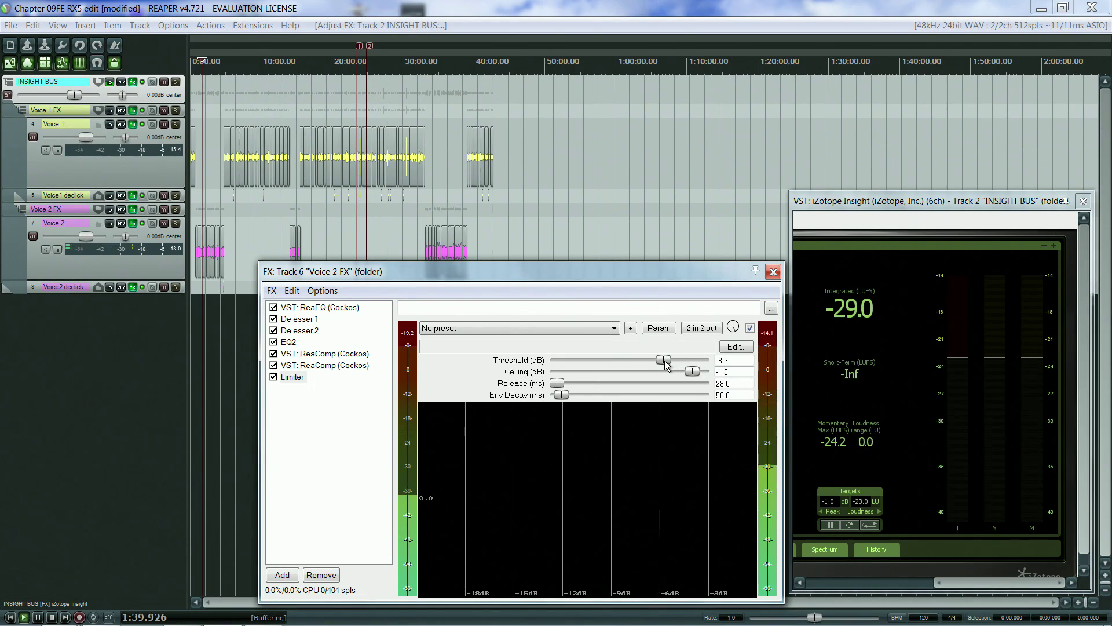
{"action": "left_click_drag", "start_coordinate": [665, 363], "coordinate": [651, 361]}
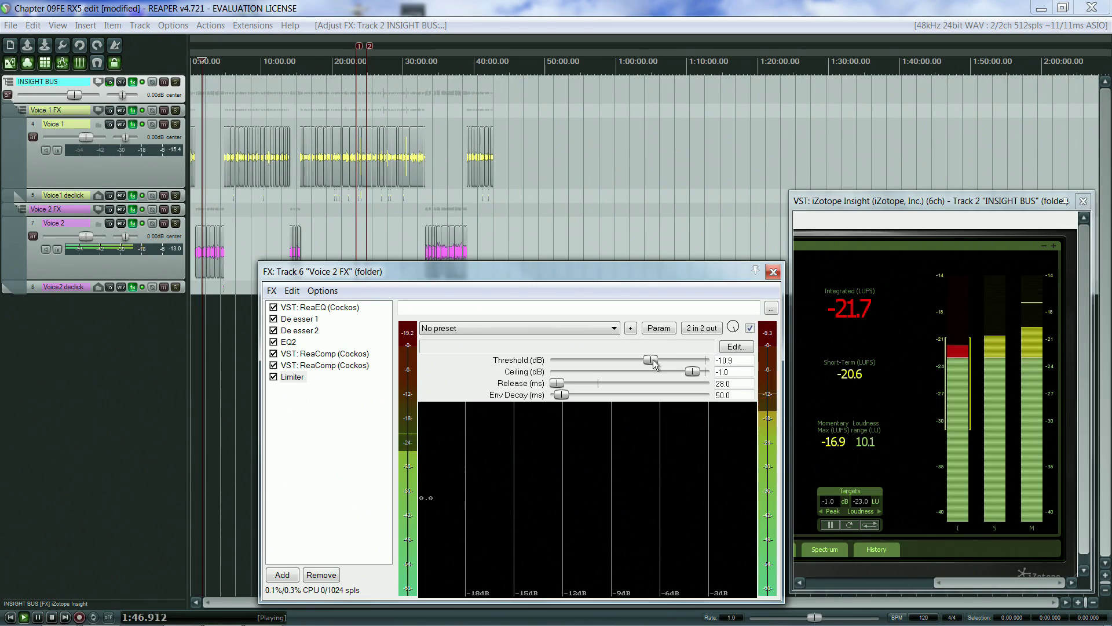
{"action": "left_click_drag", "start_coordinate": [653, 362], "coordinate": [656, 362]}
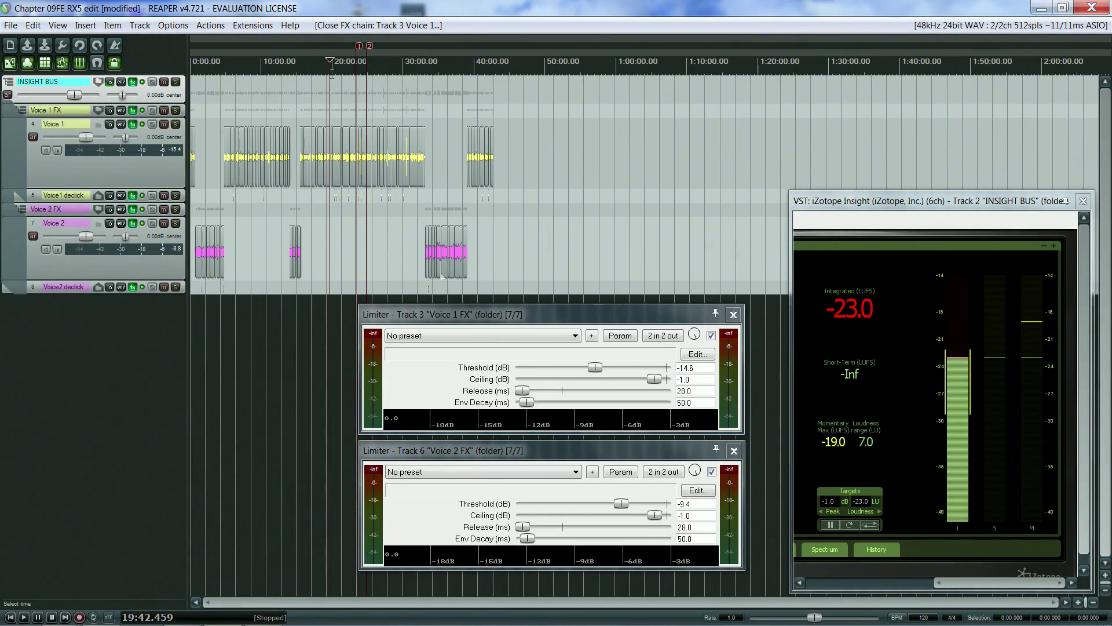
Step: Raise the Voice 2 limiter threshold to -9.0 dB and restart playback near 13:30
{"action": "left_click", "coordinate": [415, 68]}
{"action": "key", "text": "space"}
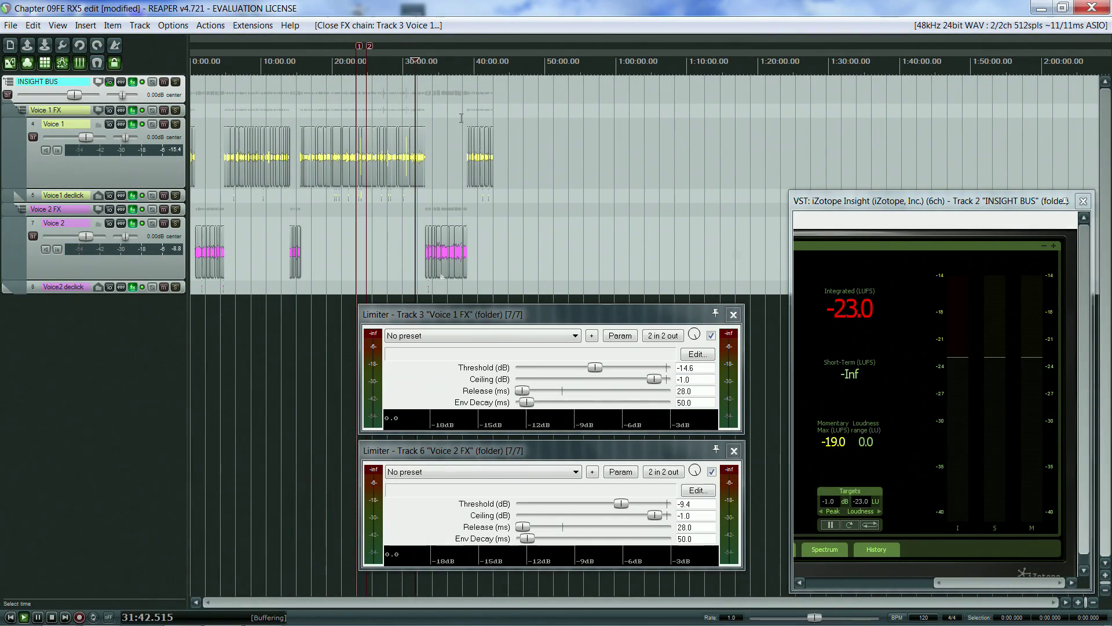
{"action": "scroll", "coordinate": [461, 118], "scroll_direction": "up", "scroll_amount": 5}
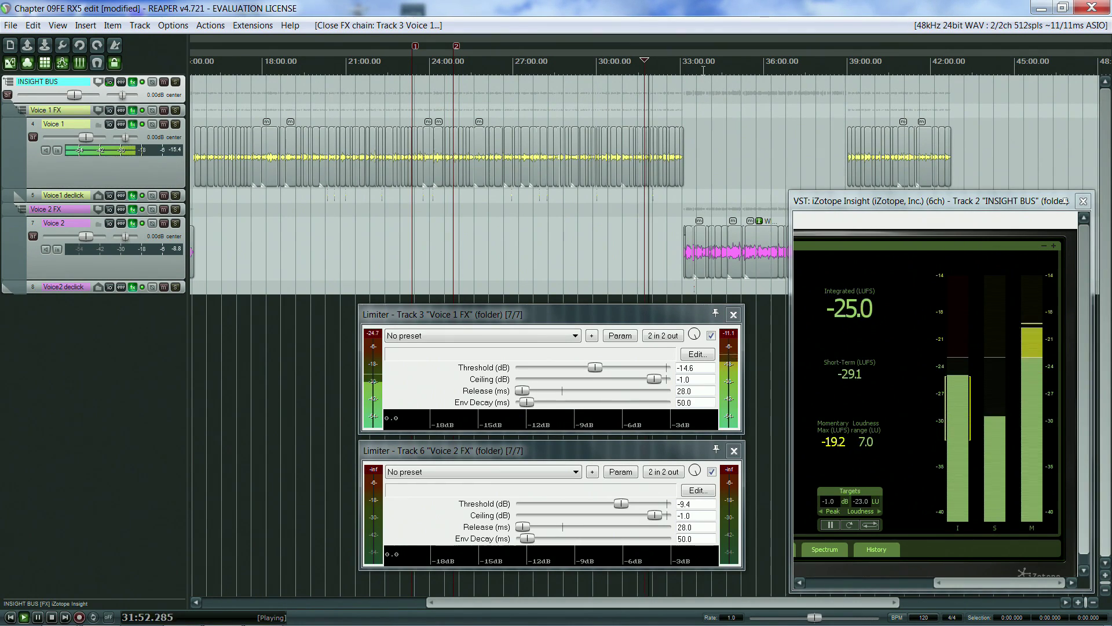
{"action": "left_click", "coordinate": [698, 70]}
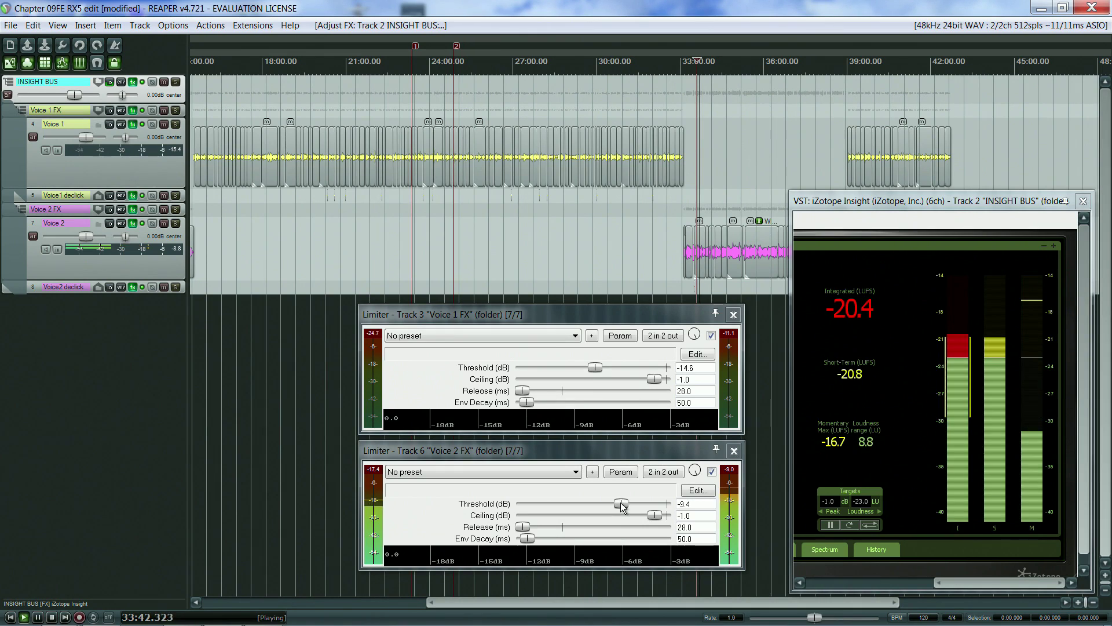
{"action": "left_click_drag", "start_coordinate": [622, 504], "coordinate": [624, 504]}
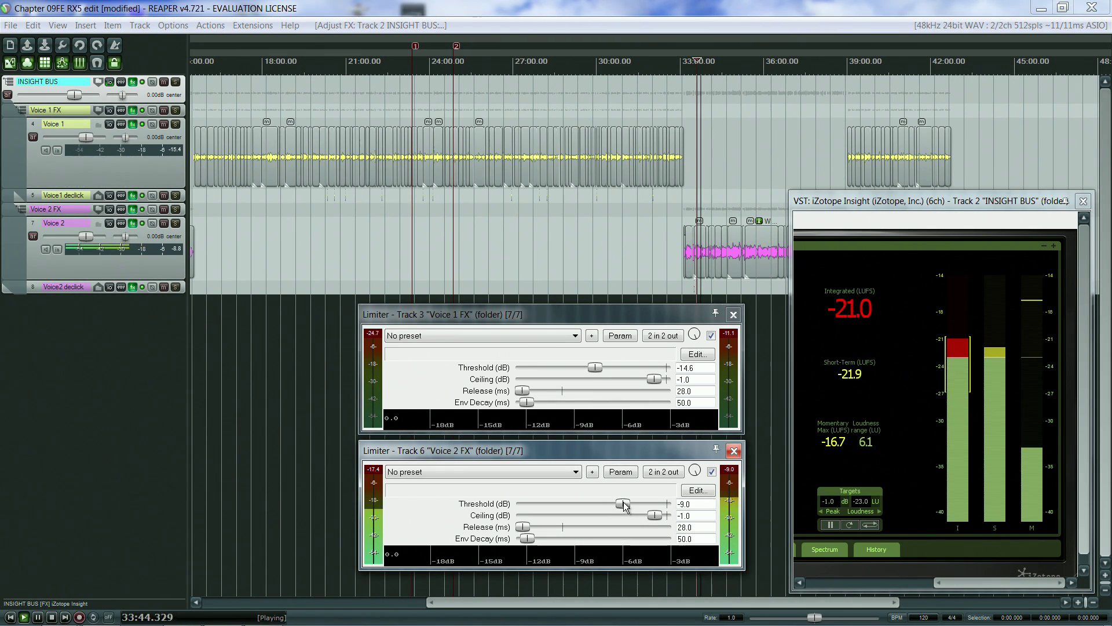
{"action": "scroll", "coordinate": [532, 236], "scroll_direction": "down", "scroll_amount": 3}
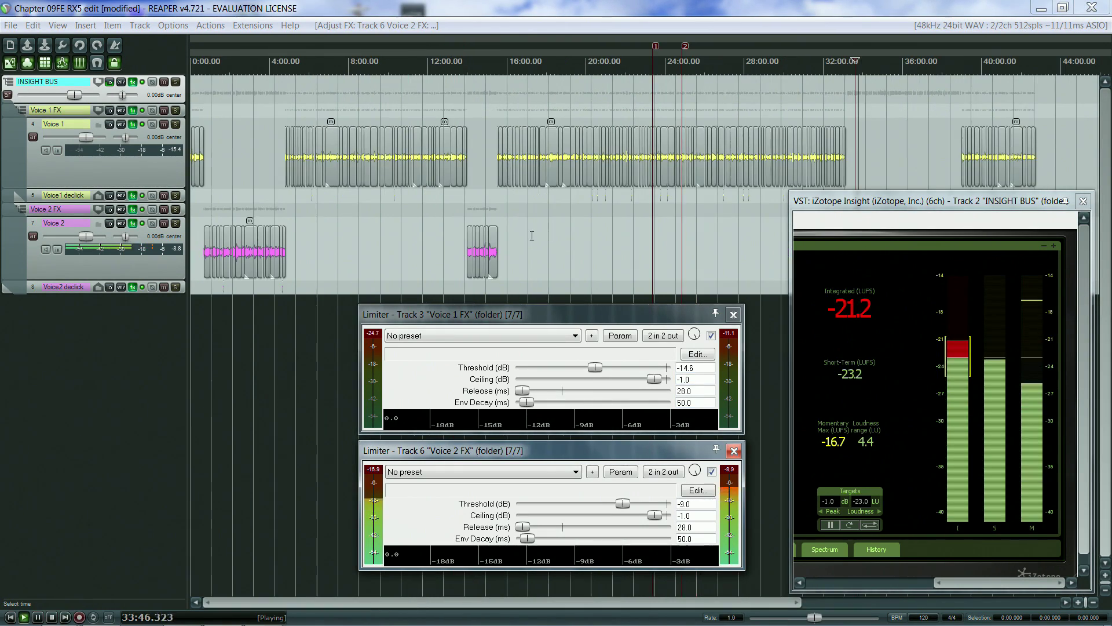
{"action": "scroll", "coordinate": [532, 235], "scroll_direction": "down", "scroll_amount": 2}
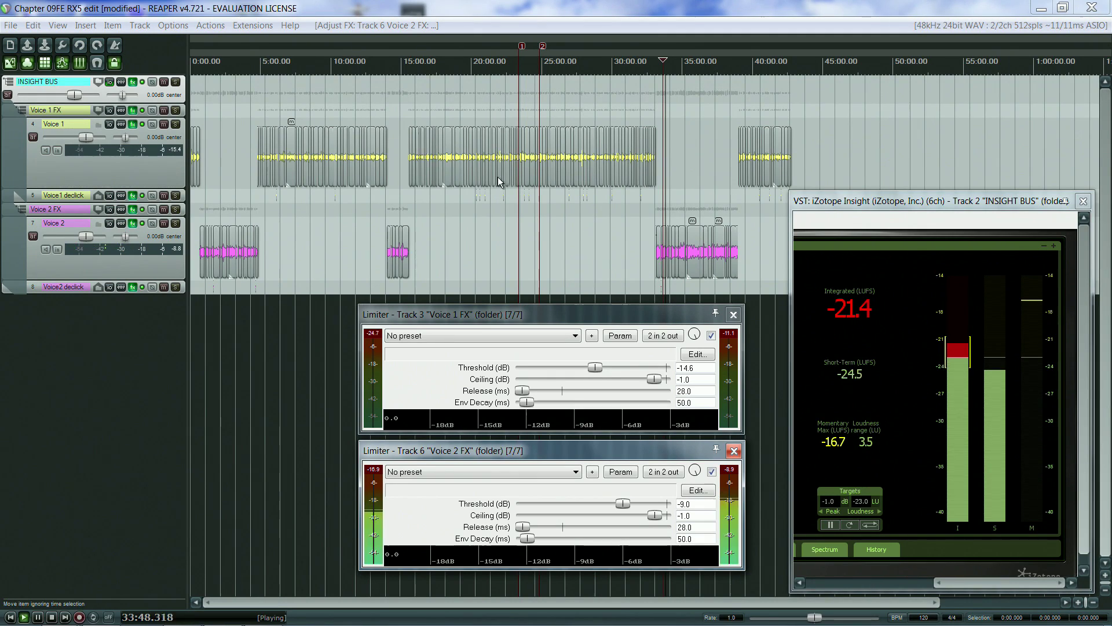
{"action": "left_click", "coordinate": [380, 62]}
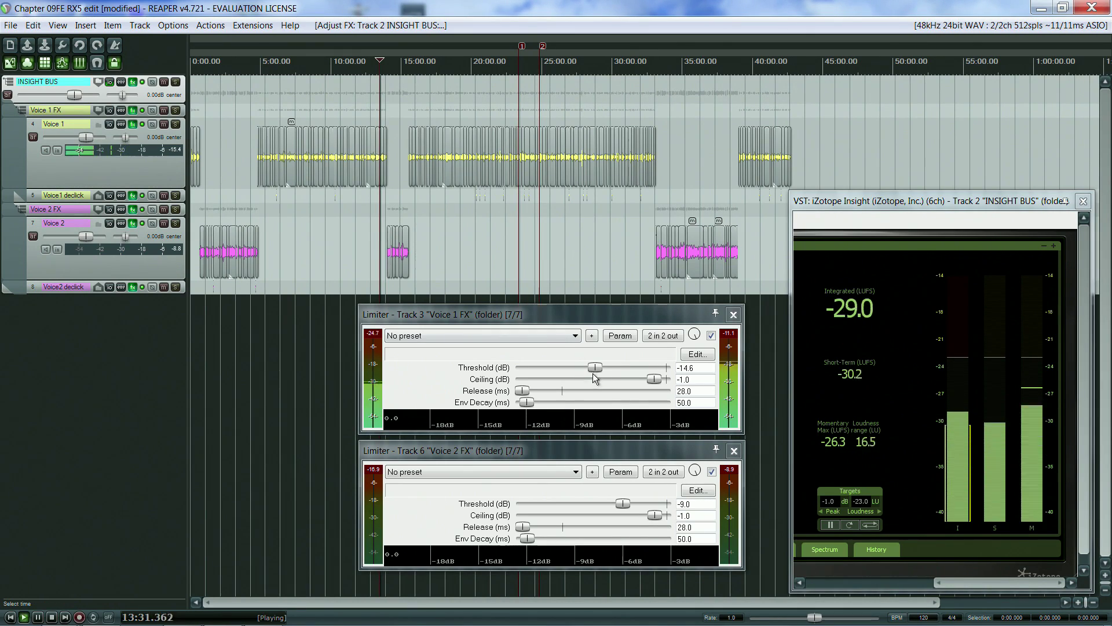
Step: Lower the Voice 1 limiter threshold to -15.7 dB, audition 16:30, 3:11, 5:17 and 14:34, then stop
{"action": "left_click_drag", "start_coordinate": [595, 368], "coordinate": [590, 368]}
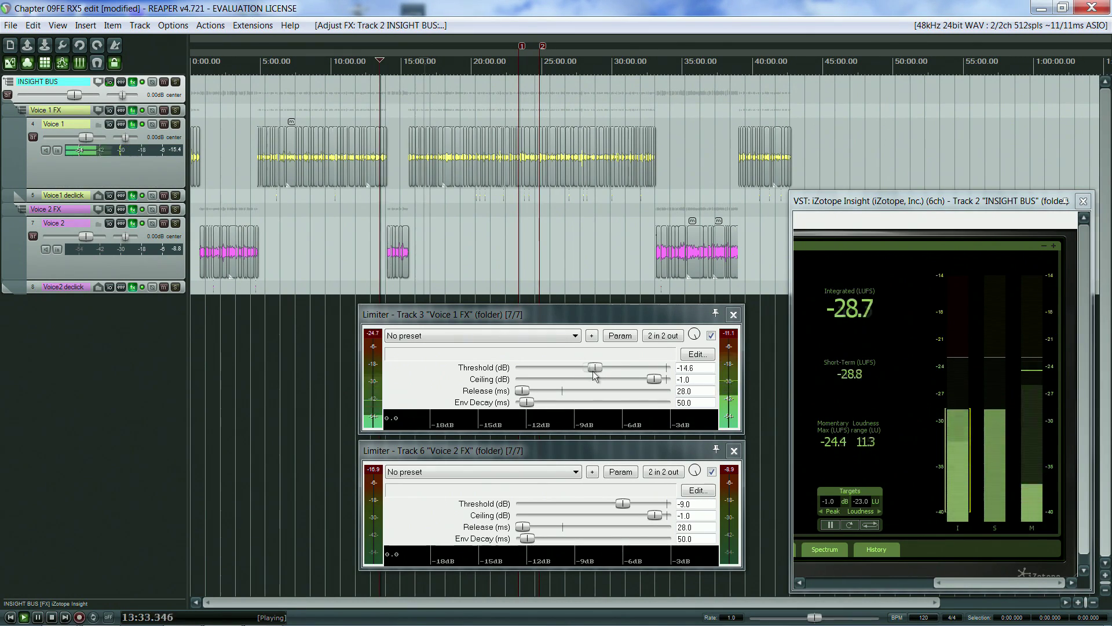
{"action": "left_click", "coordinate": [424, 62]}
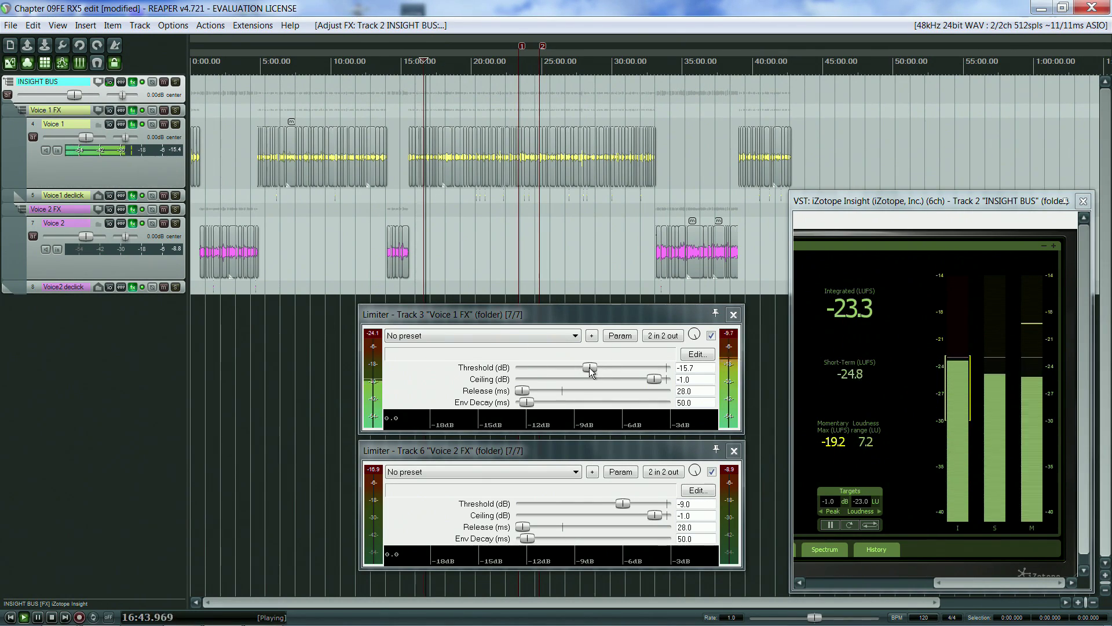
{"action": "left_click", "coordinate": [235, 61]}
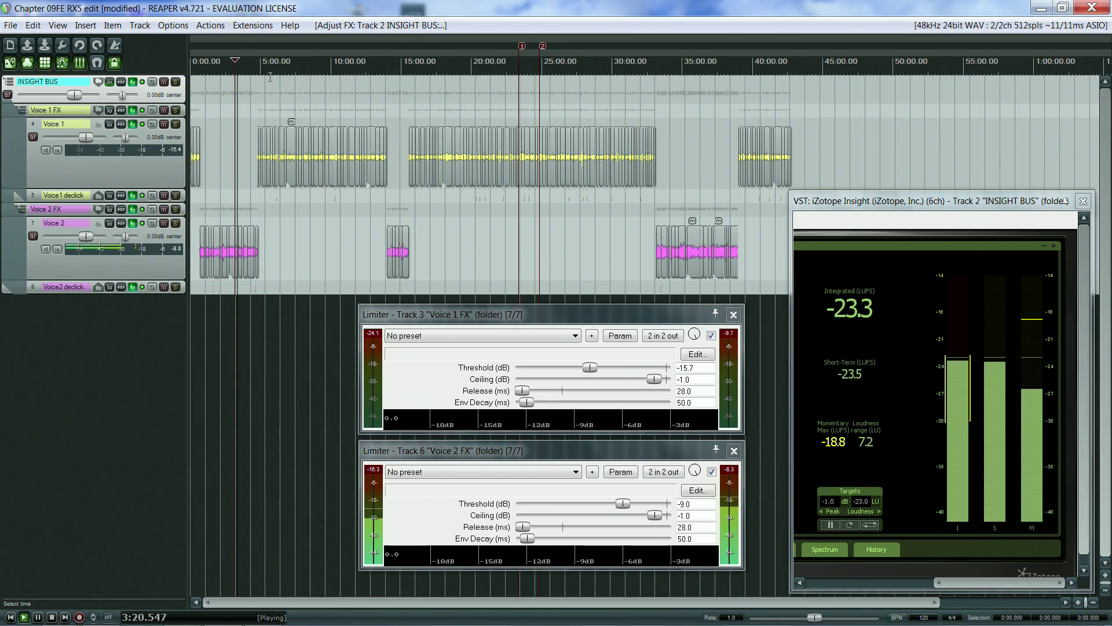
{"action": "left_click", "coordinate": [265, 62]}
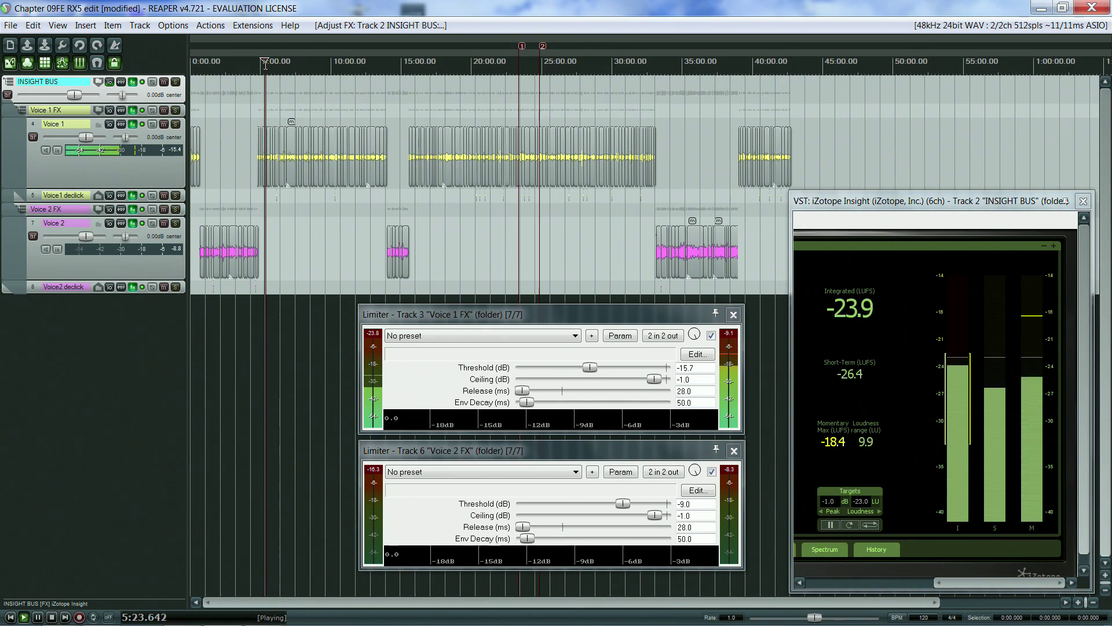
{"action": "left_click", "coordinate": [395, 65]}
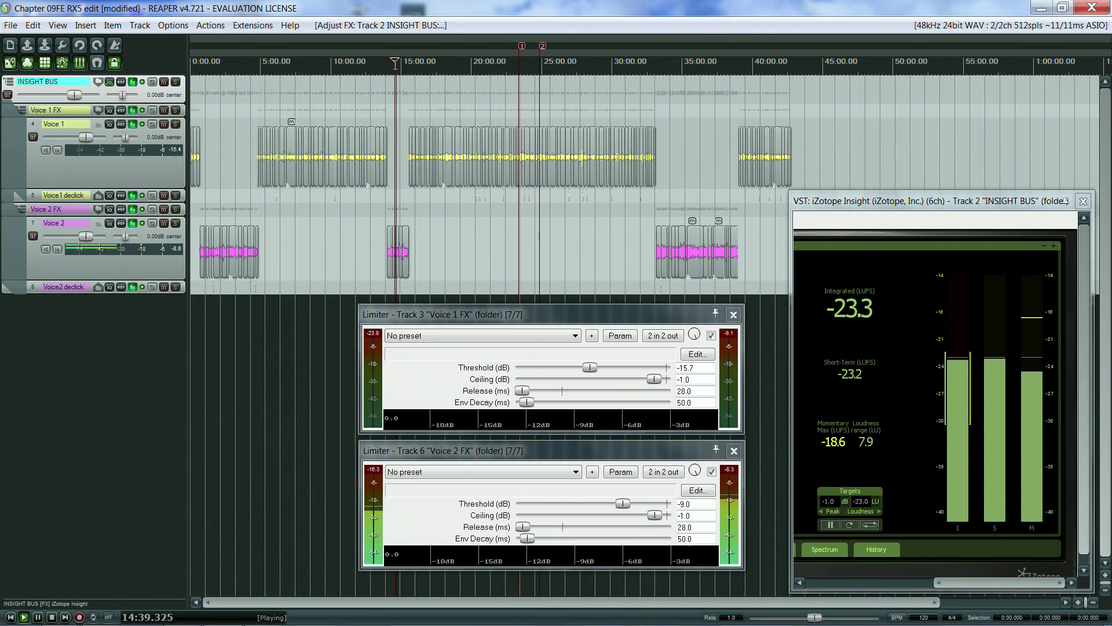
{"action": "key", "text": "space"}
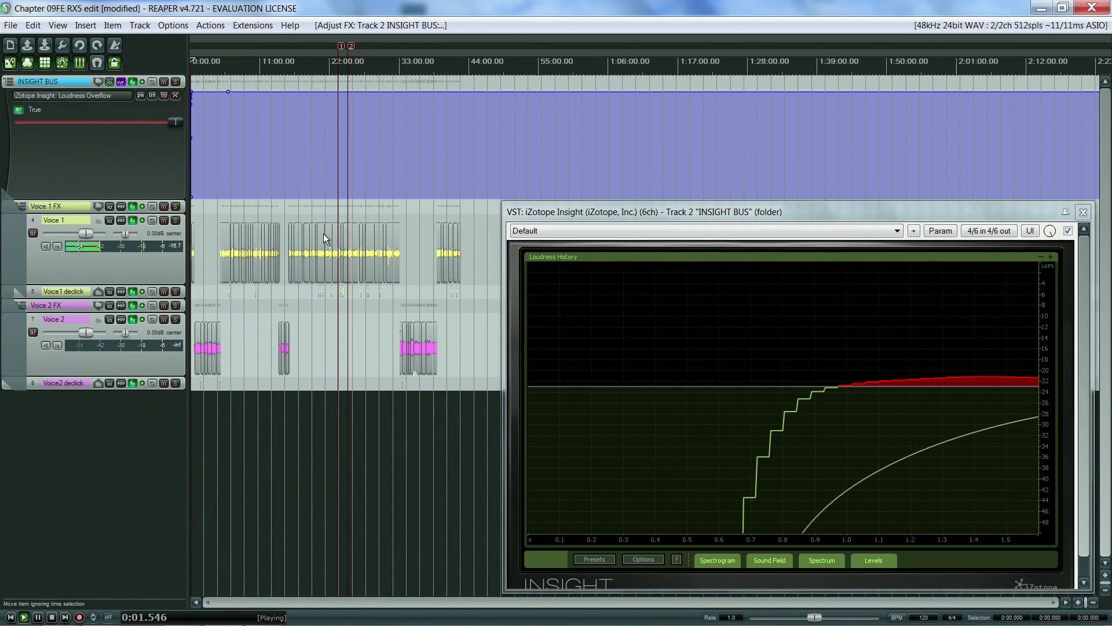
Step: Play the whole voiceover so Insight's History graph plots it holding near -23 LUFS
{"action": "scroll", "coordinate": [319, 243], "scroll_direction": "up", "scroll_amount": 1}
{"action": "scroll", "coordinate": [318, 255], "scroll_direction": "up", "scroll_amount": 6}
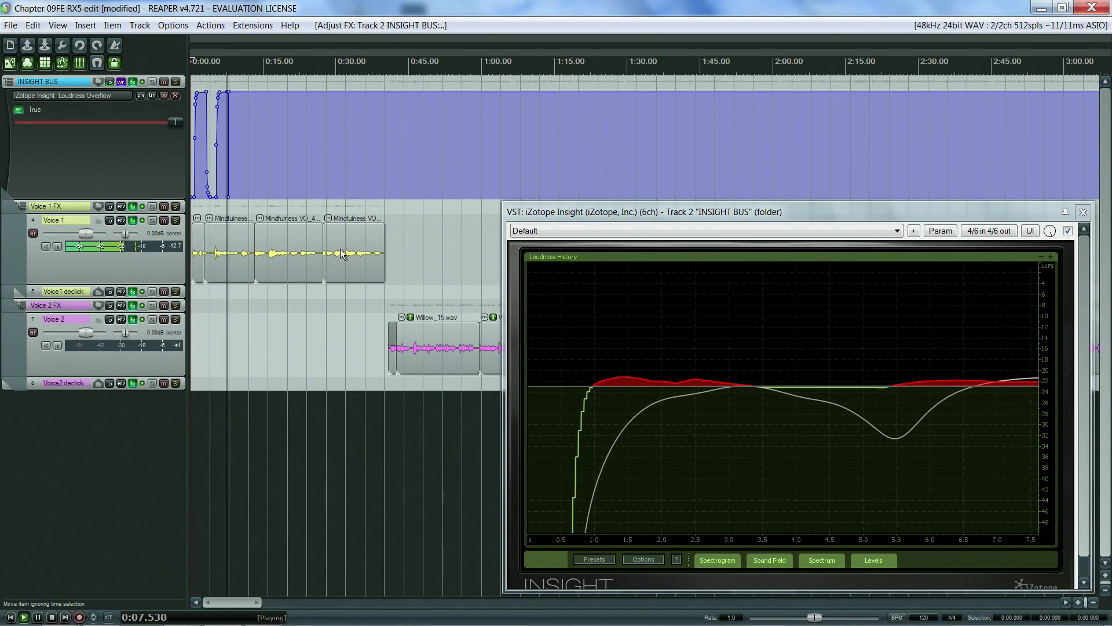
{"action": "scroll", "coordinate": [340, 253], "scroll_direction": "down", "scroll_amount": 1}
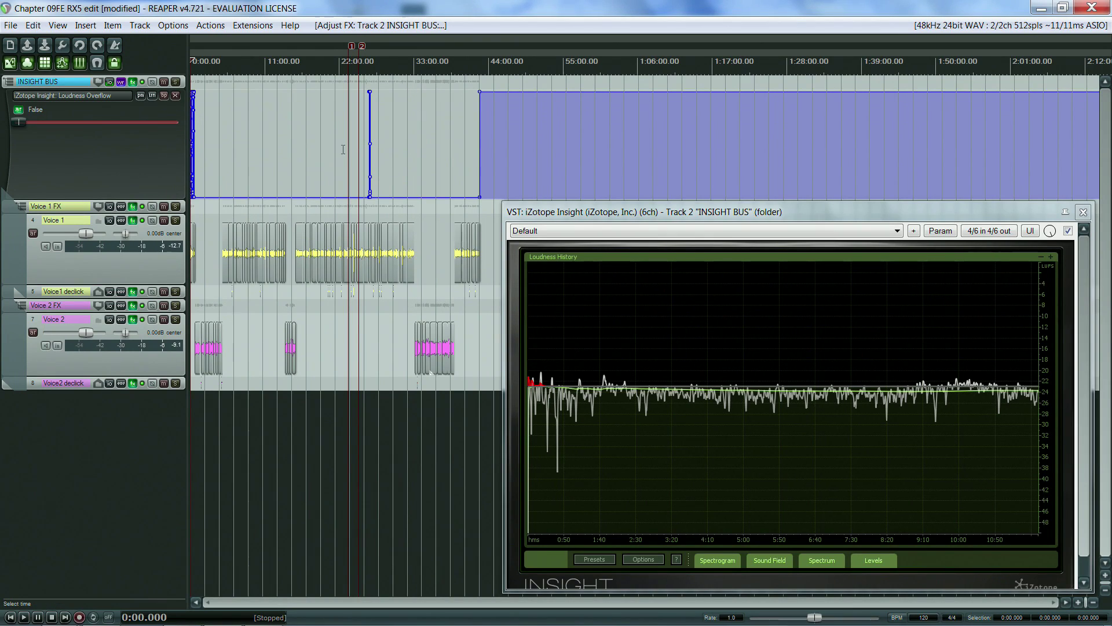
Step: Set the edit position to 26:31 and zoom Insight's loudness history to its first 32 seconds
{"action": "scroll", "coordinate": [273, 137], "scroll_direction": "up", "scroll_amount": 10}
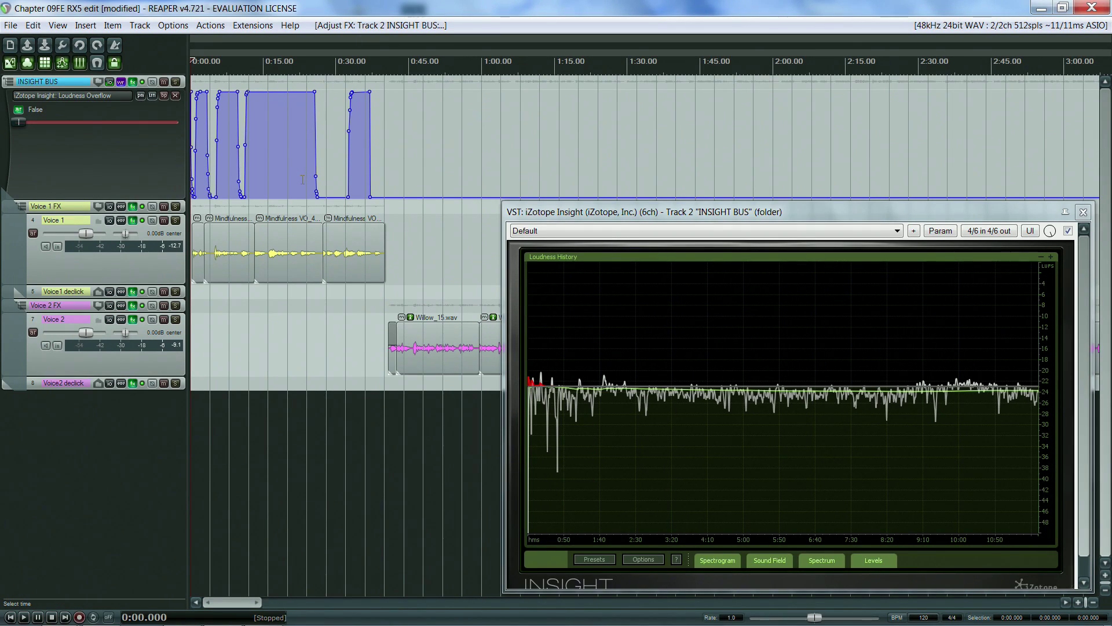
{"action": "scroll", "coordinate": [301, 179], "scroll_direction": "down", "scroll_amount": 2}
{"action": "scroll", "coordinate": [301, 178], "scroll_direction": "down", "scroll_amount": 12}
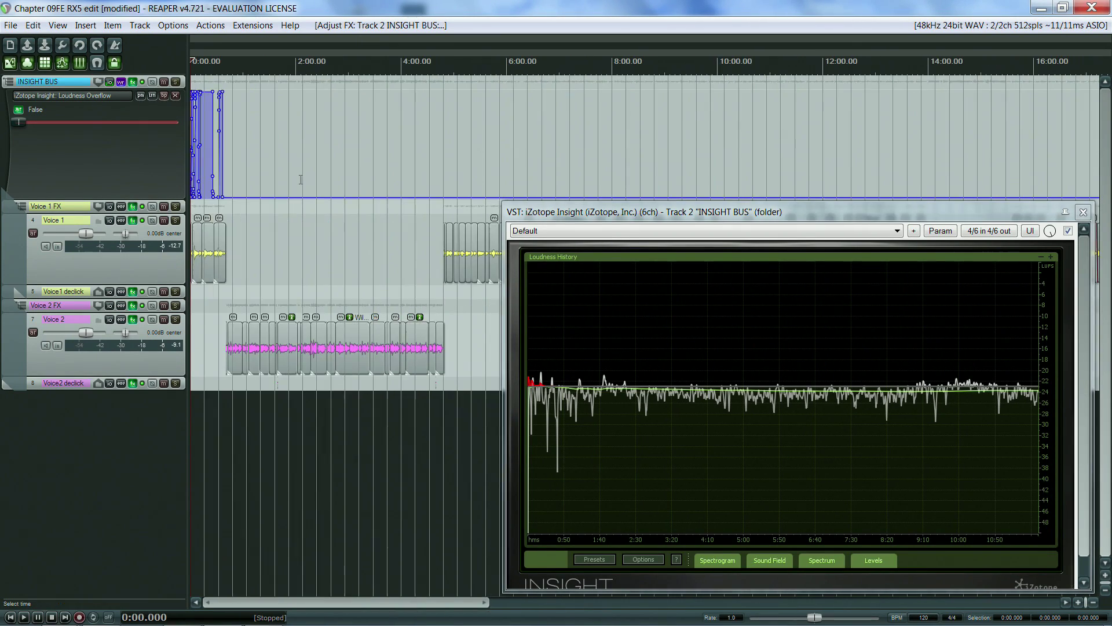
{"action": "scroll", "coordinate": [300, 178], "scroll_direction": "down", "scroll_amount": 3}
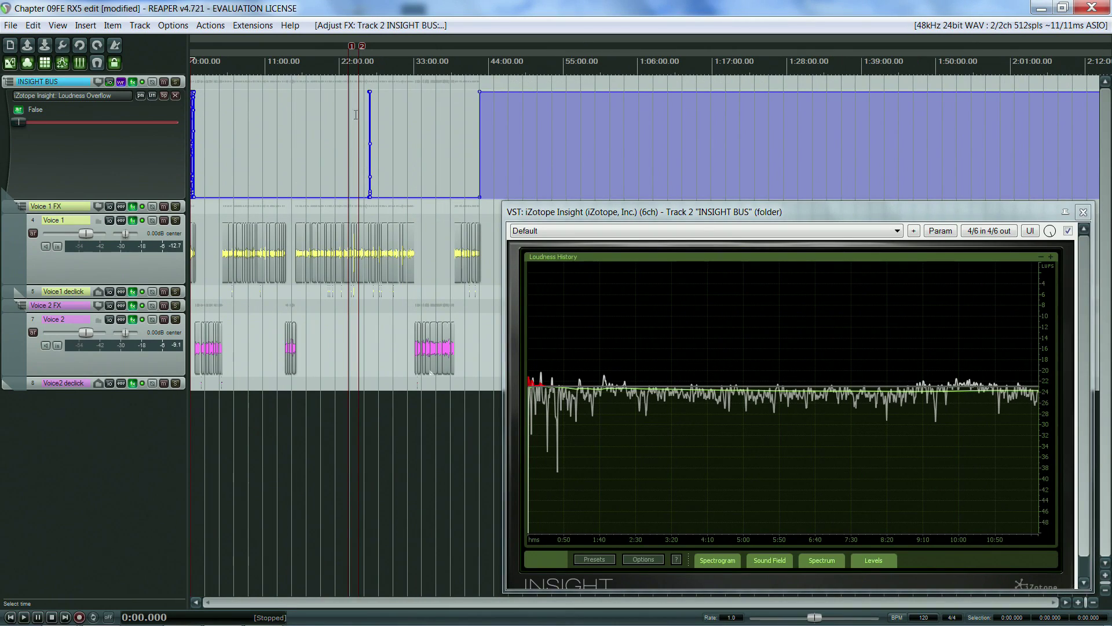
{"action": "left_click", "coordinate": [373, 68]}
{"action": "scroll", "coordinate": [384, 110], "scroll_direction": "up", "scroll_amount": 4}
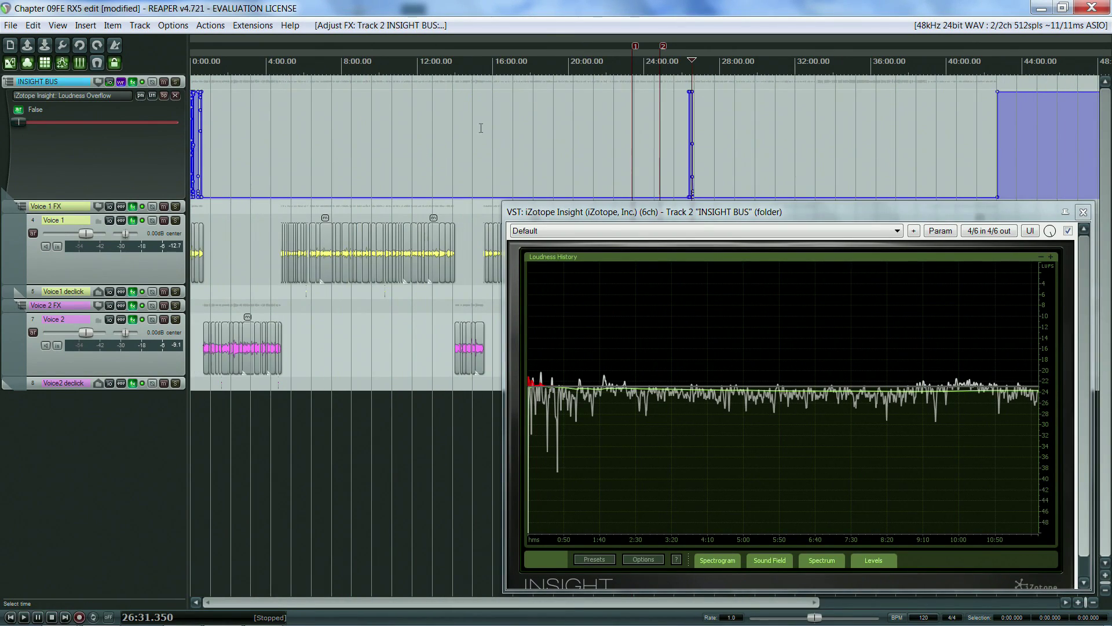
{"action": "scroll", "coordinate": [481, 128], "scroll_direction": "up", "scroll_amount": 8}
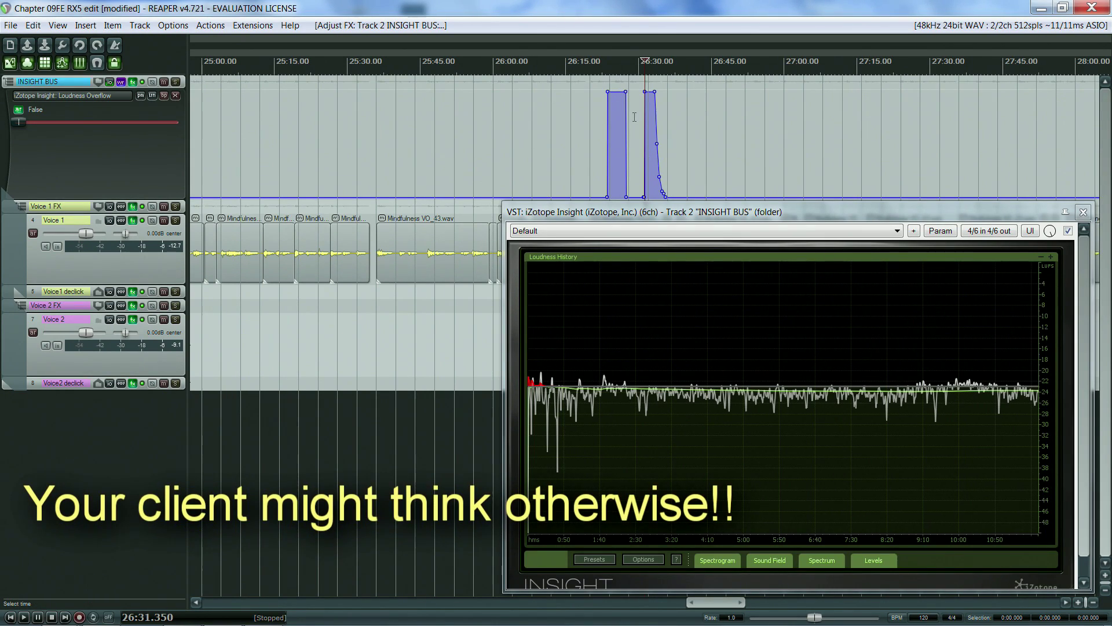
{"action": "scroll", "coordinate": [634, 117], "scroll_direction": "down", "scroll_amount": 12}
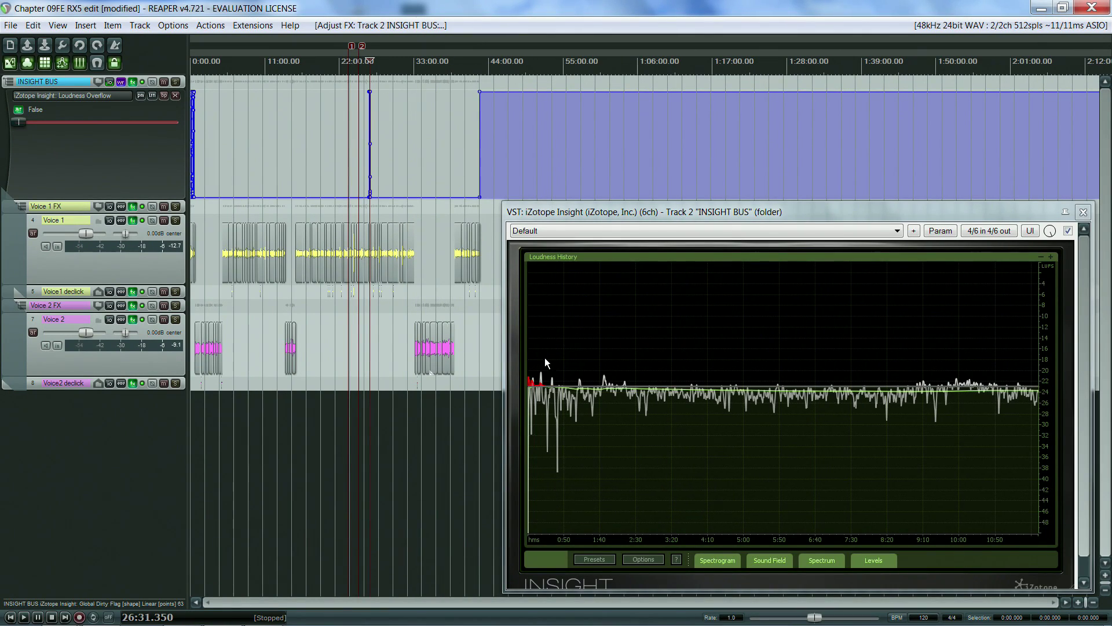
{"action": "left_click_drag", "start_coordinate": [544, 374], "coordinate": [518, 397]}
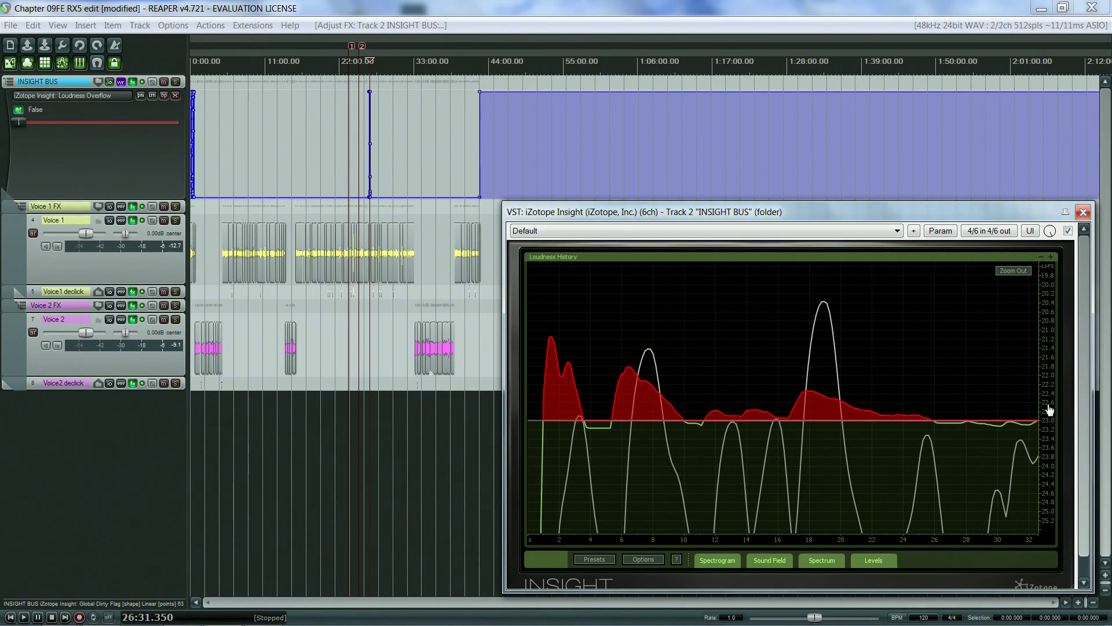
Step: Zoom Insight's loudness history back out to span the whole programme
{"action": "left_click", "coordinate": [1010, 270]}
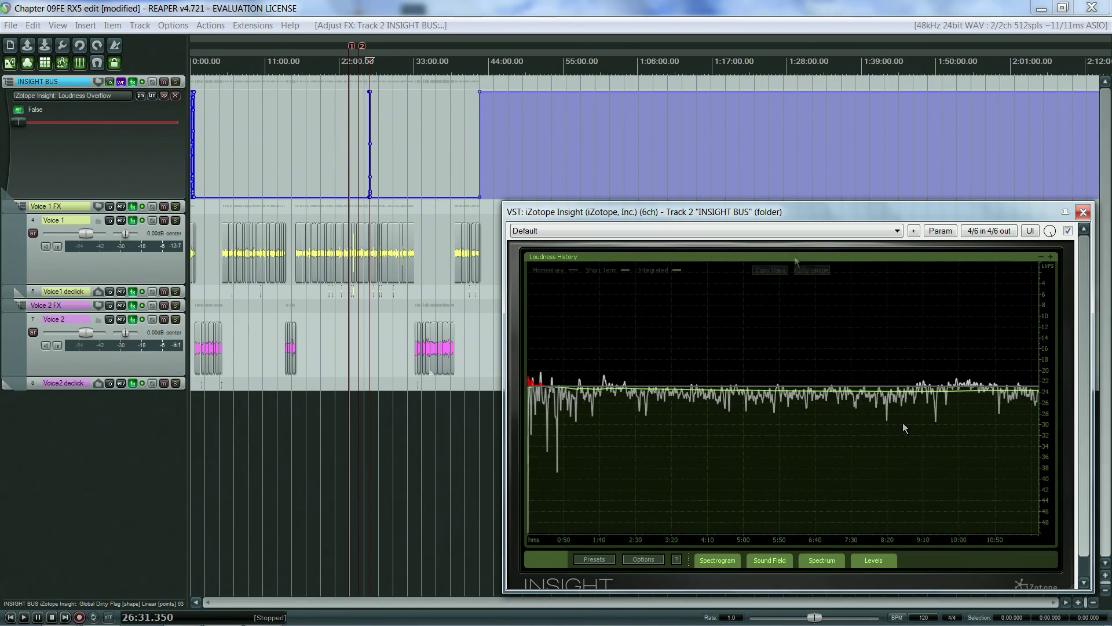
Step: Hide the momentary and short-term traces so only the integrated loudness curve remains
{"action": "mouse_move", "coordinate": [619, 264]}
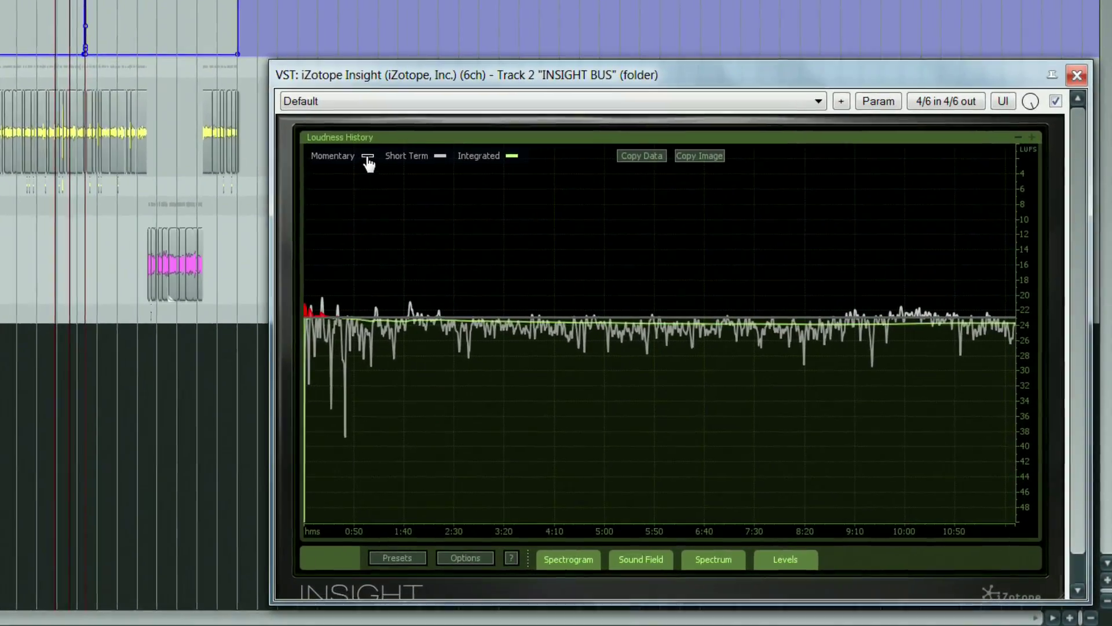
{"action": "left_click", "coordinate": [442, 201]}
{"action": "left_click", "coordinate": [280, 110]}
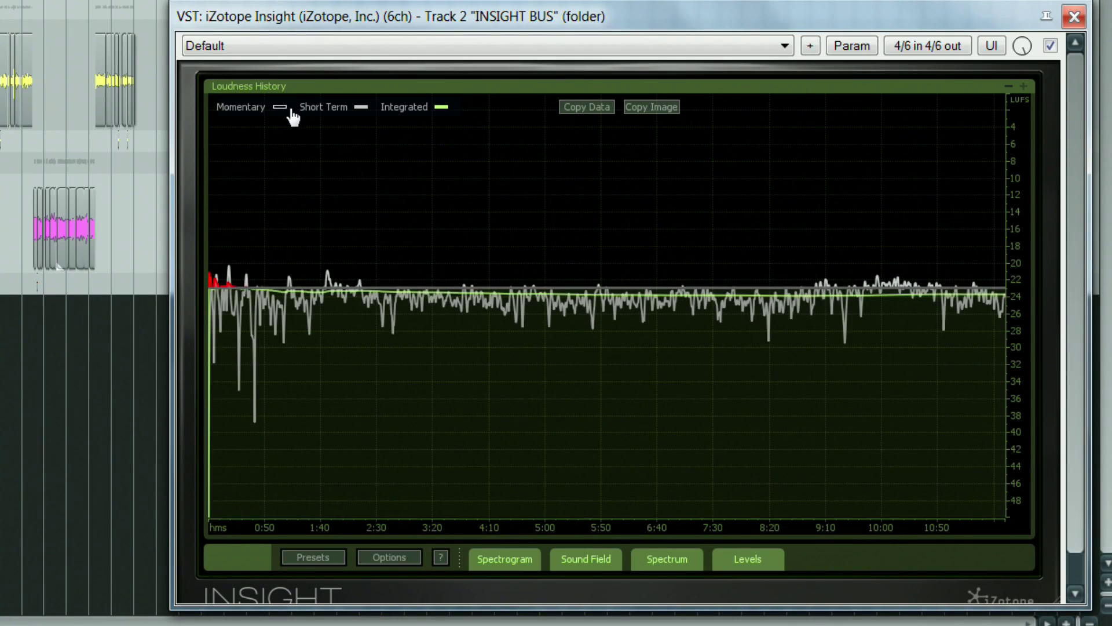
{"action": "left_click", "coordinate": [361, 110]}
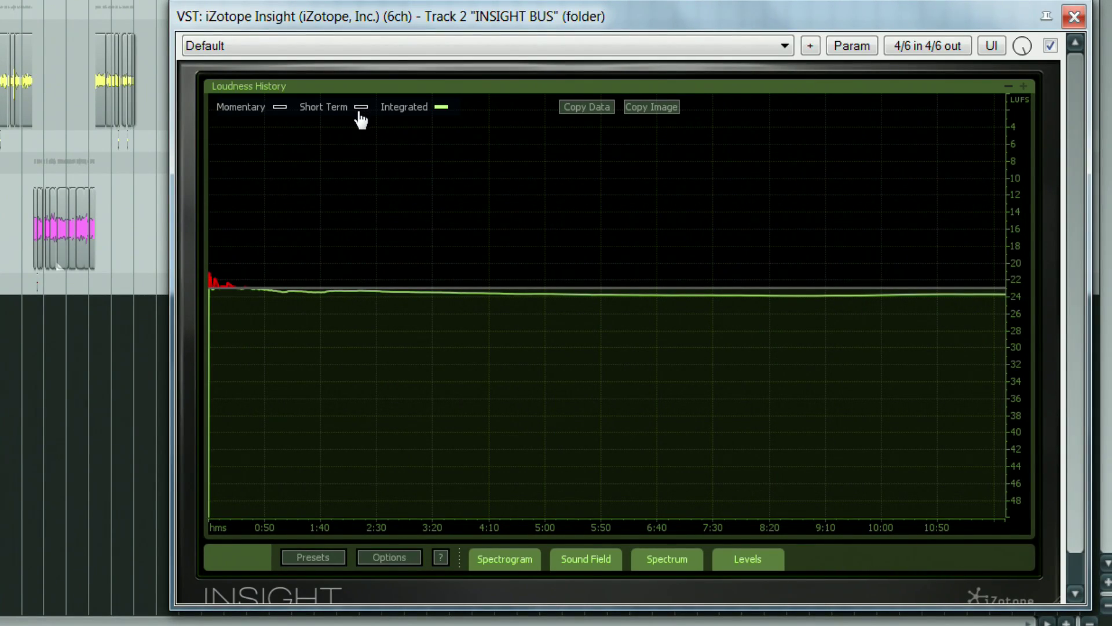
{"action": "left_click", "coordinate": [441, 108]}
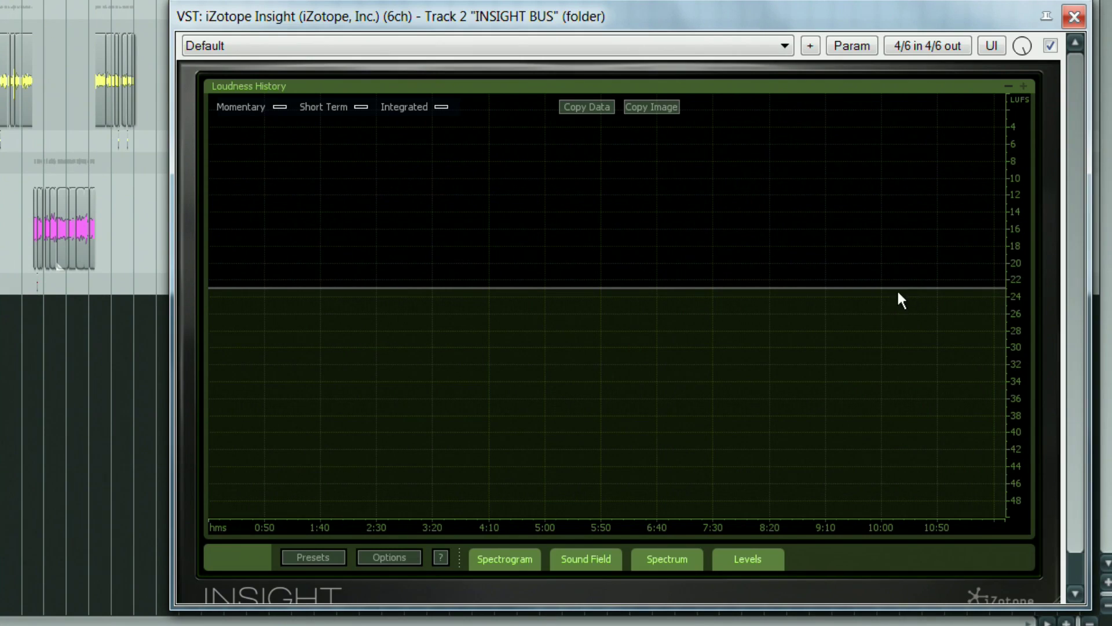
{"action": "left_click", "coordinate": [441, 108]}
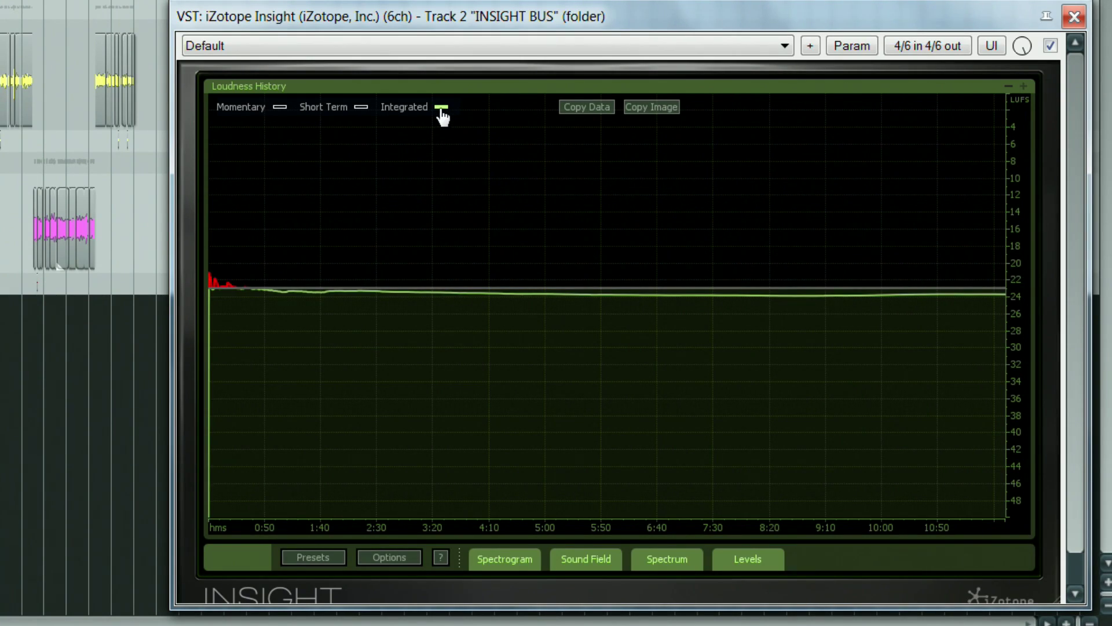